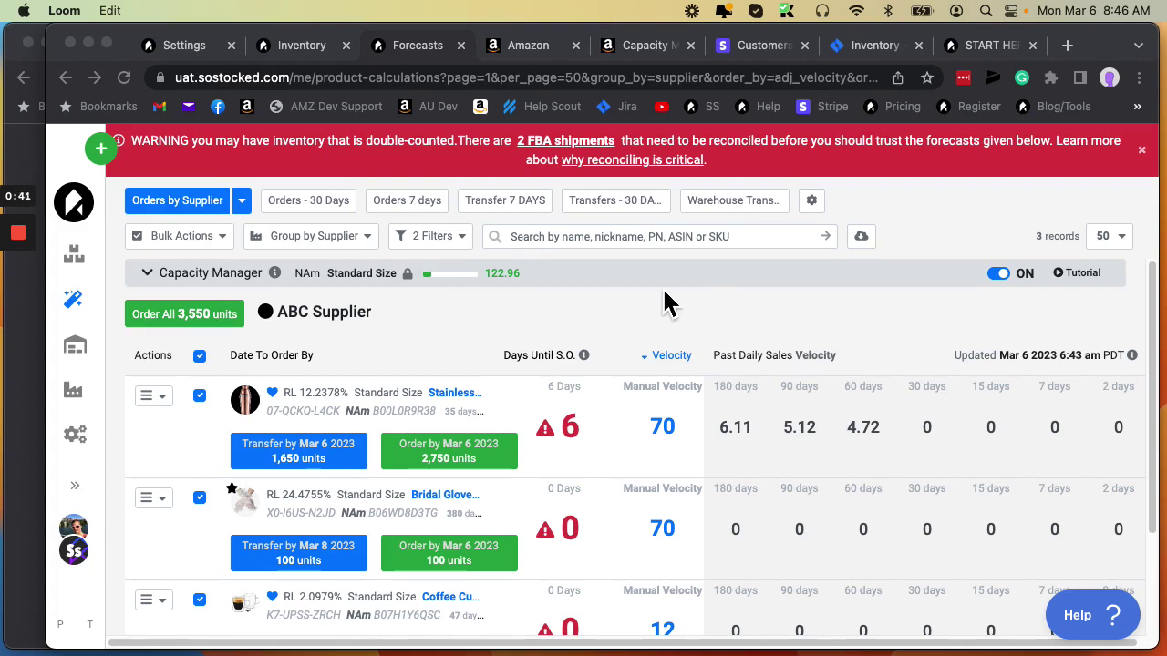
Show Amazon's Capacity Monitor with March–May standard-size limits of 145.08, 142.02 and 143.81 cu ft
click(533, 47)
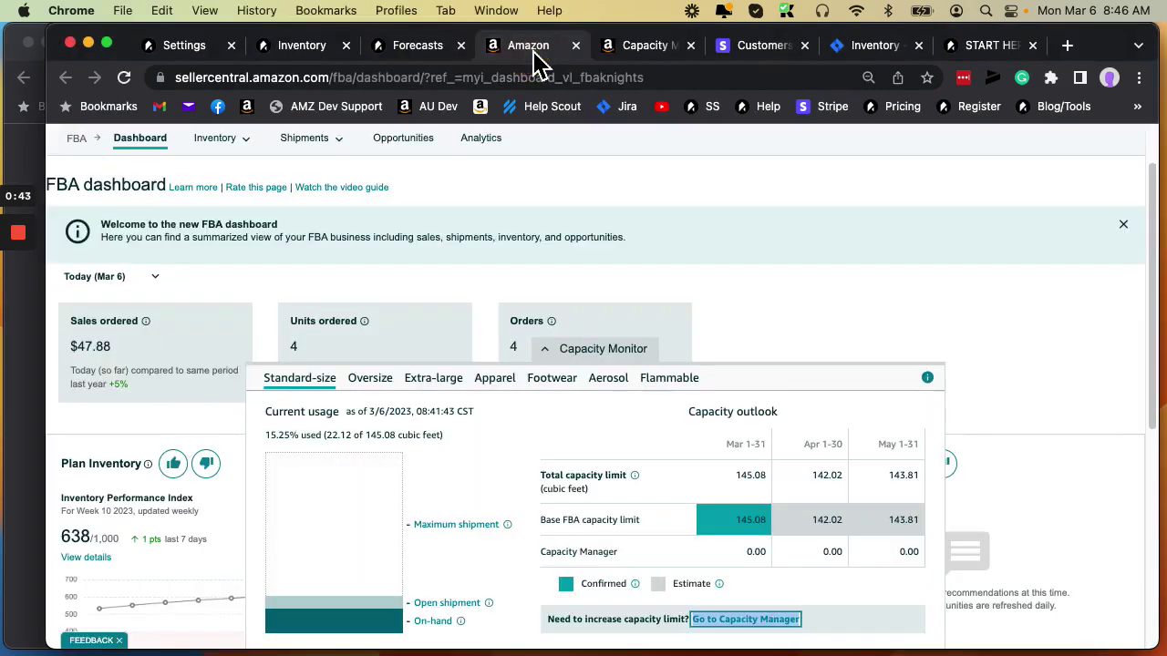
click(597, 351)
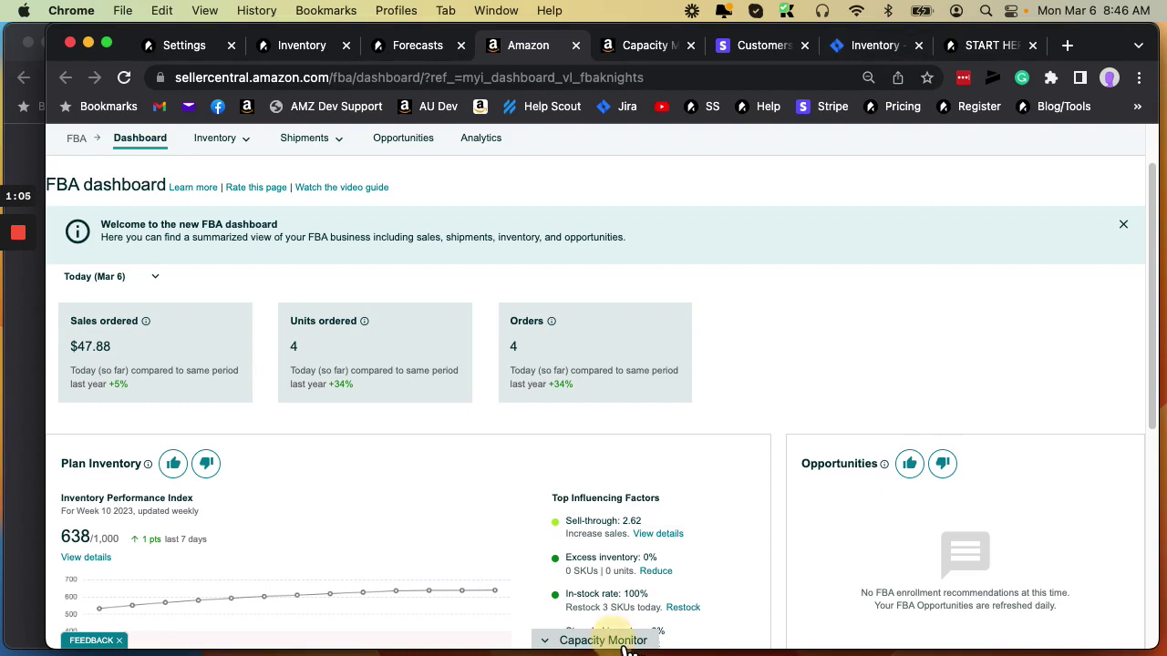
click(620, 642)
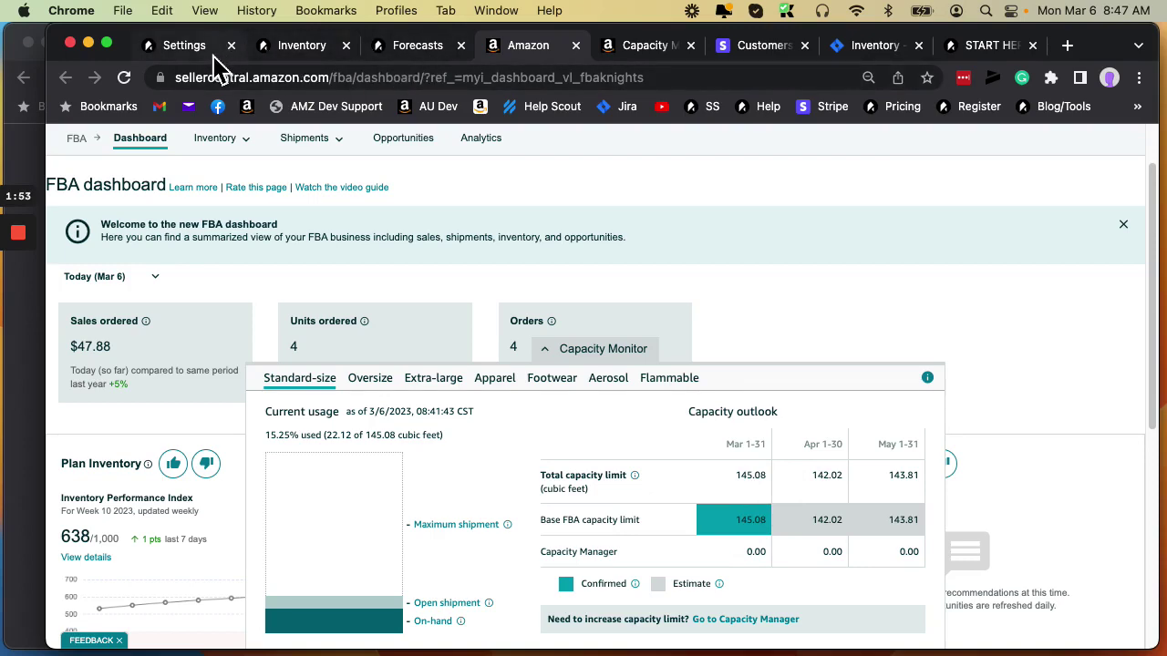
Go to SoStocked's Forecasts page and expand the Capacity Manager capacity cards
click(310, 51)
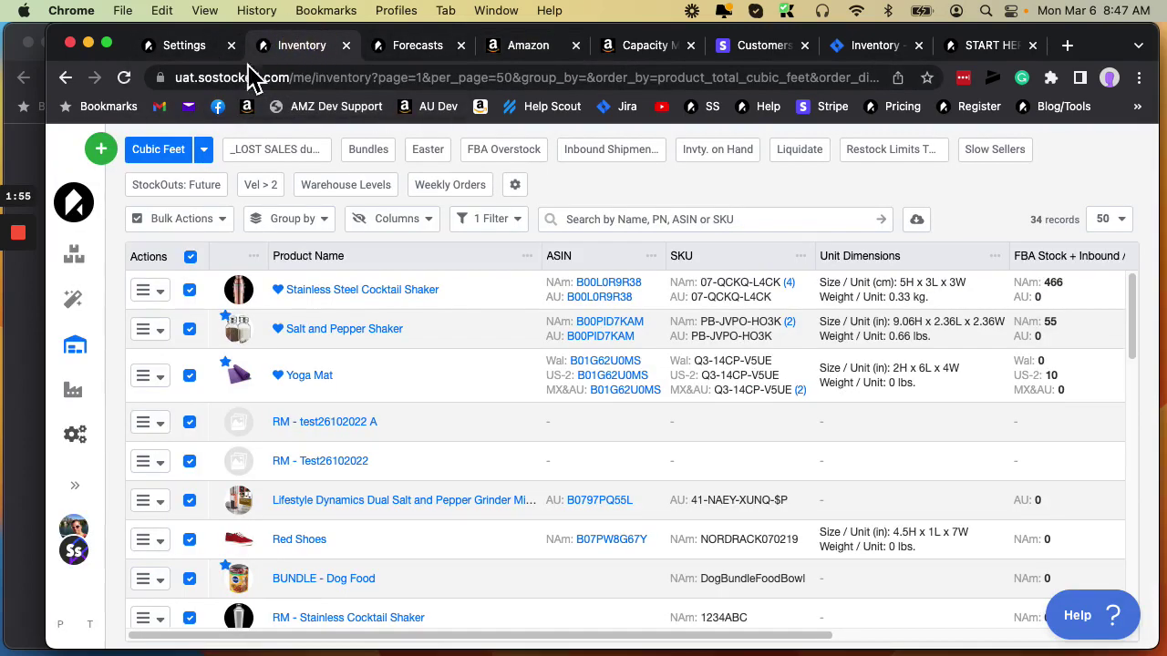
click(205, 53)
click(426, 53)
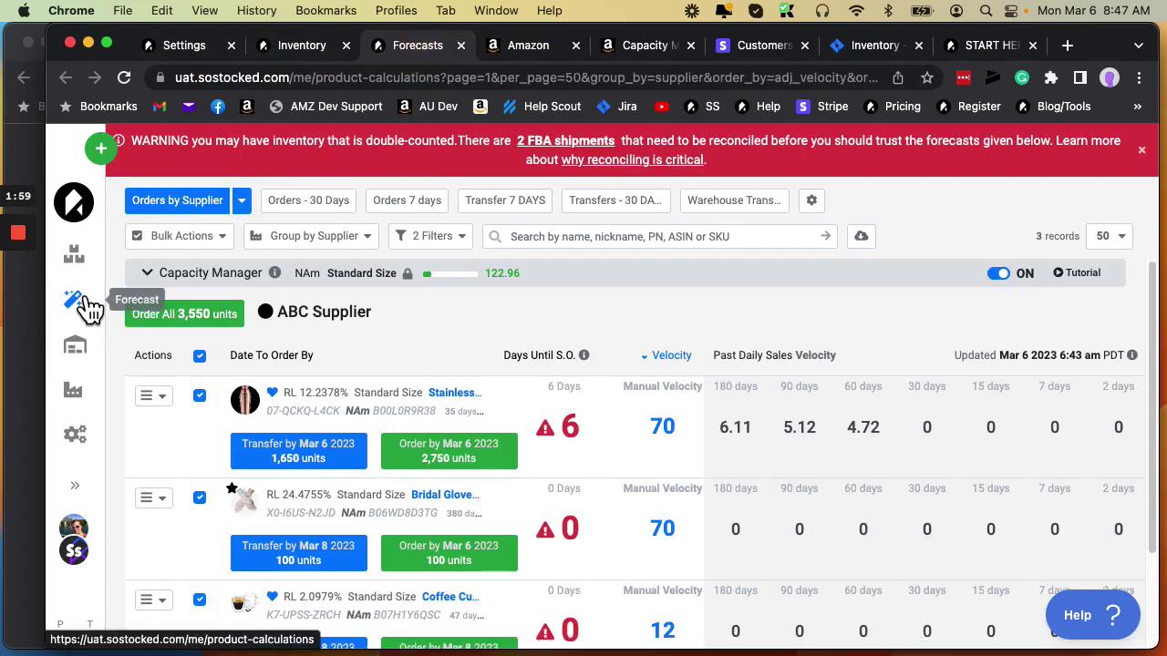
click(244, 283)
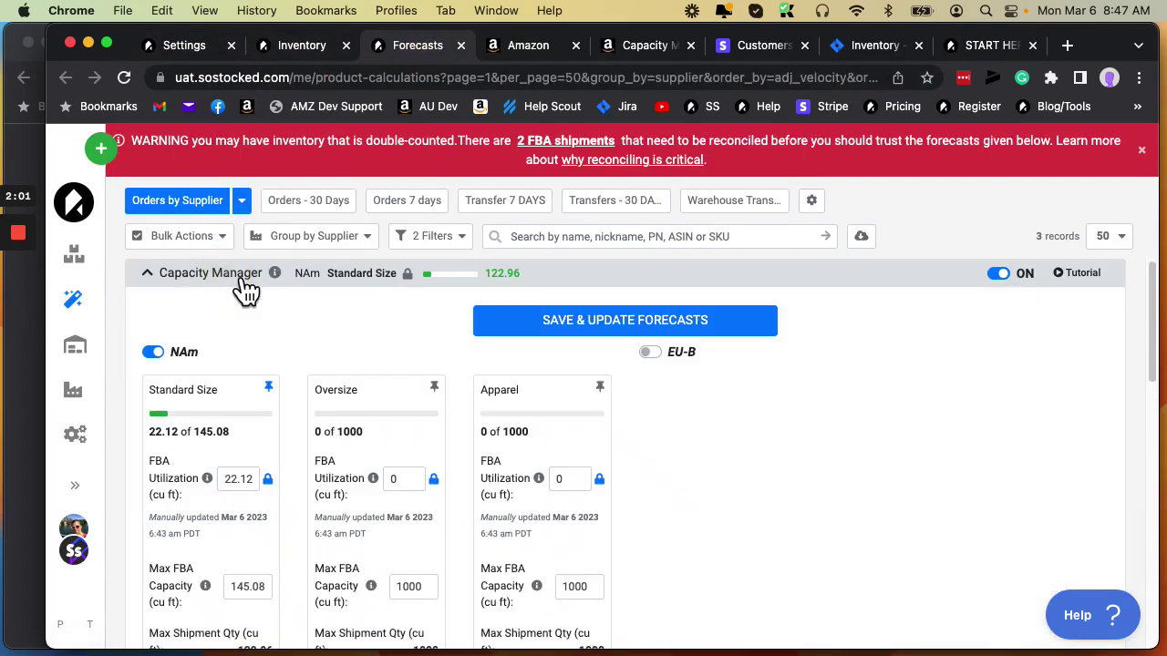
scroll(820, 412, down, 2)
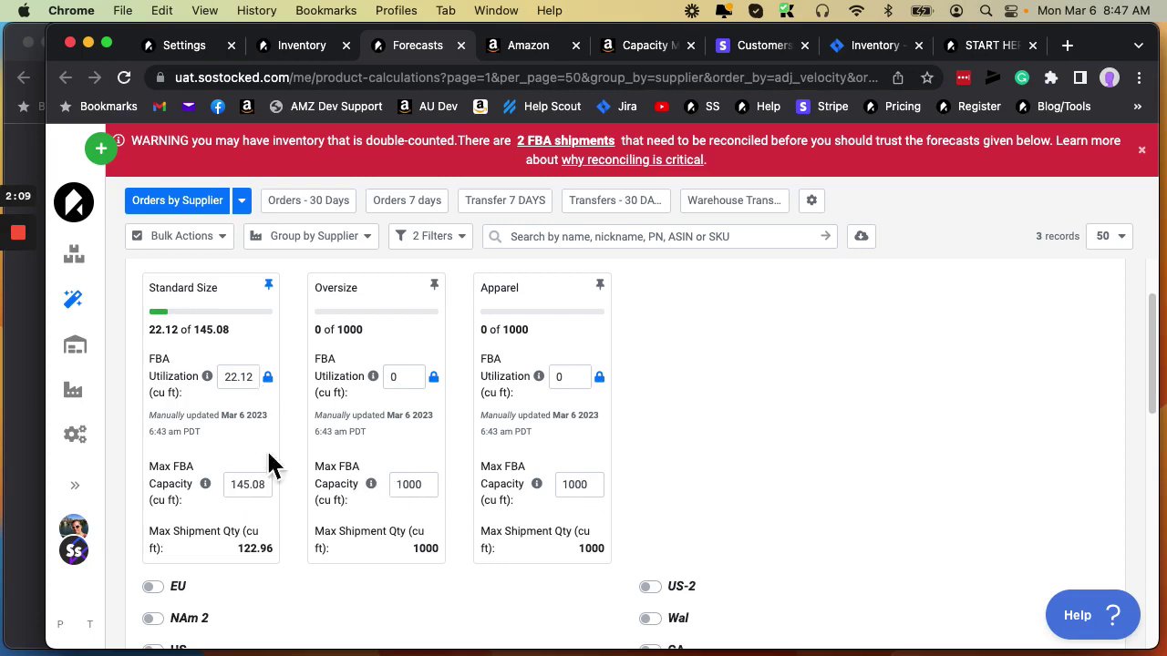
Review the Oversize utilization and max capacity fields and the NAm Standard Size 145.08 cu ft card
click(410, 378)
click(435, 494)
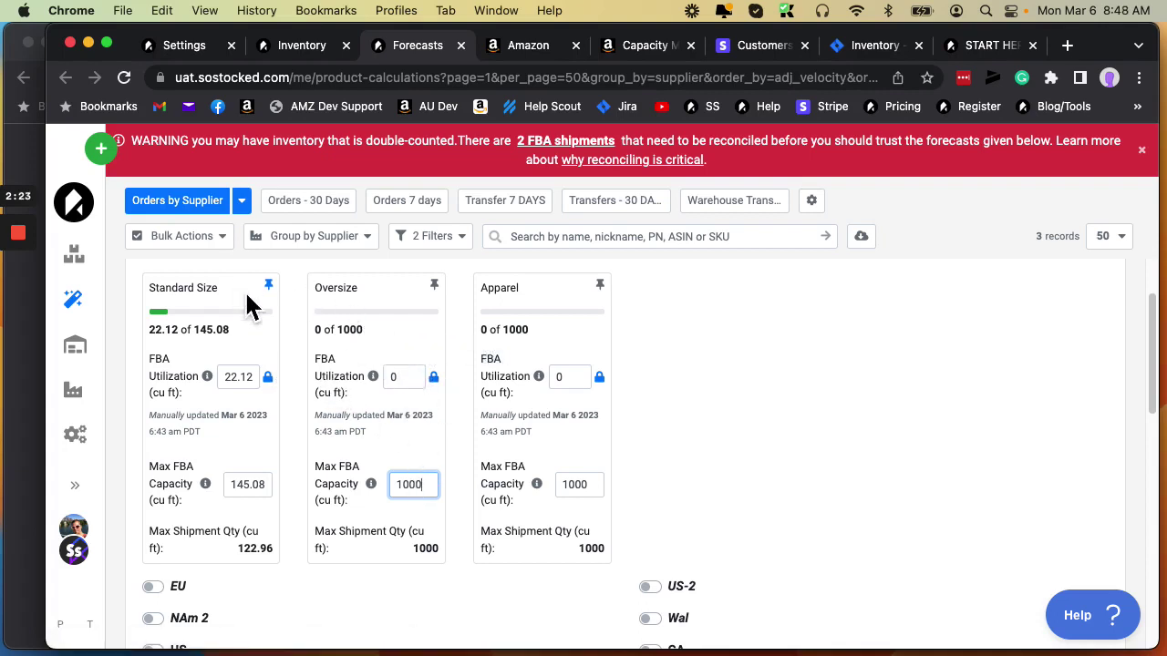
scroll(260, 314, up, 2)
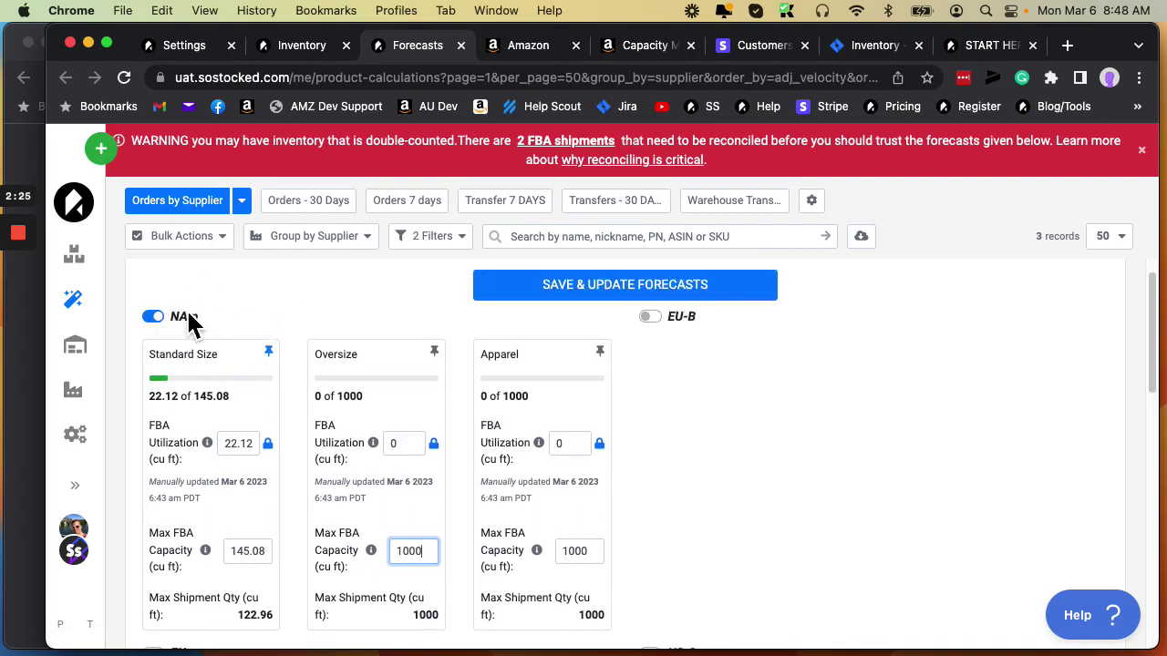
scroll(255, 374, up, 1)
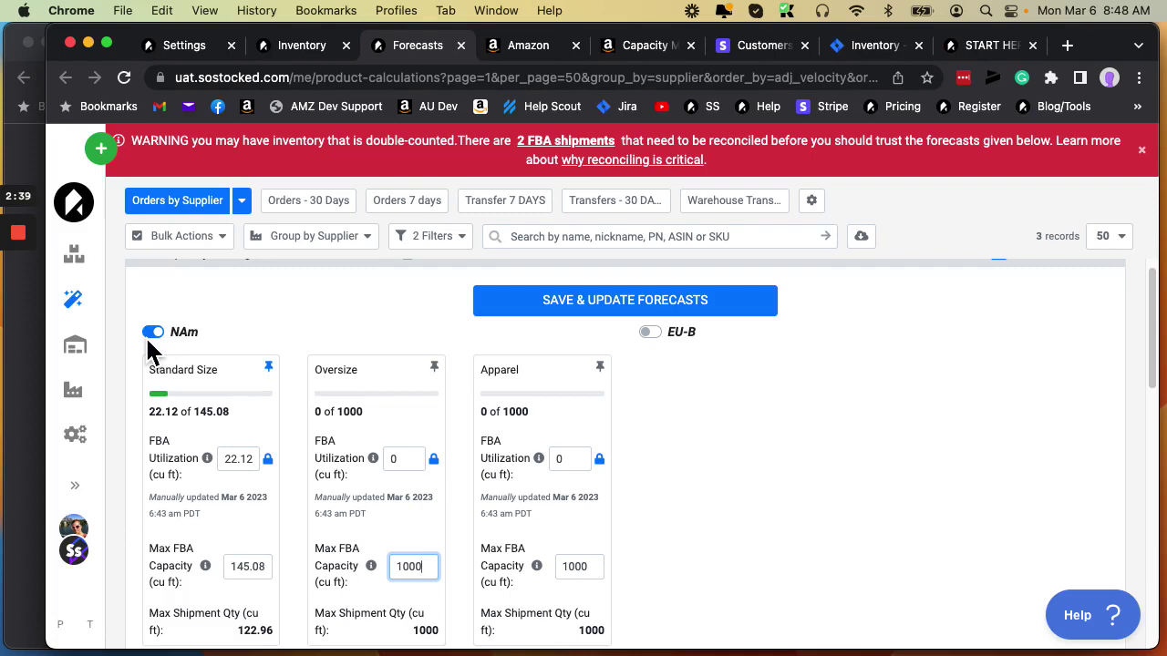
scroll(247, 422, down, 5)
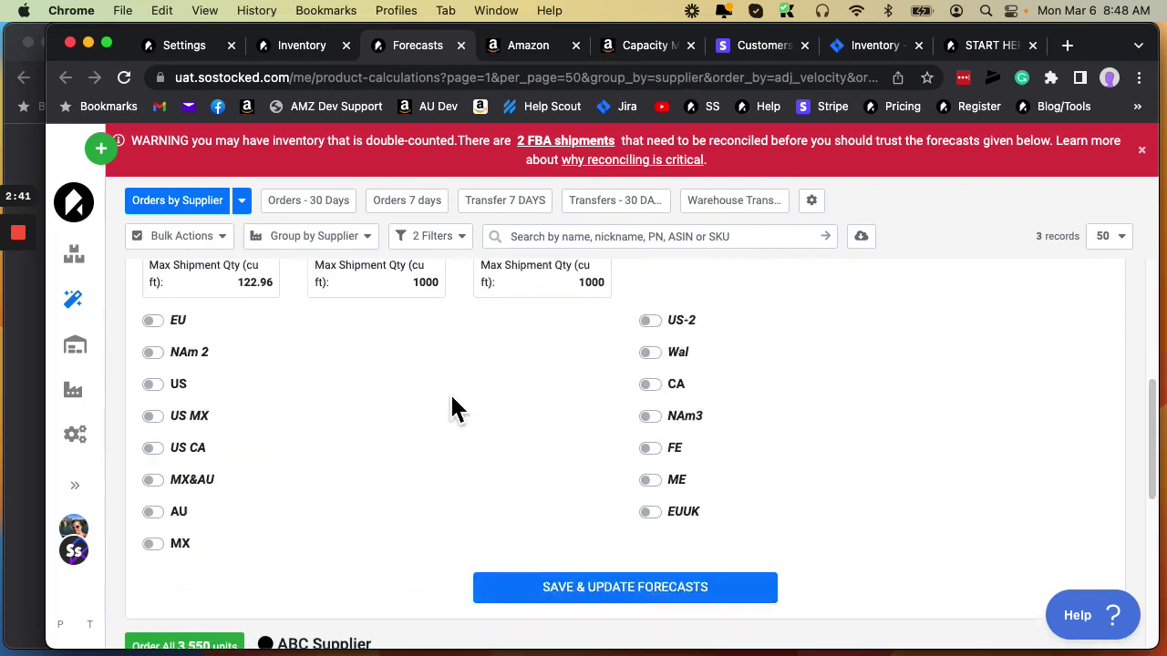
scroll(452, 408, down, 3)
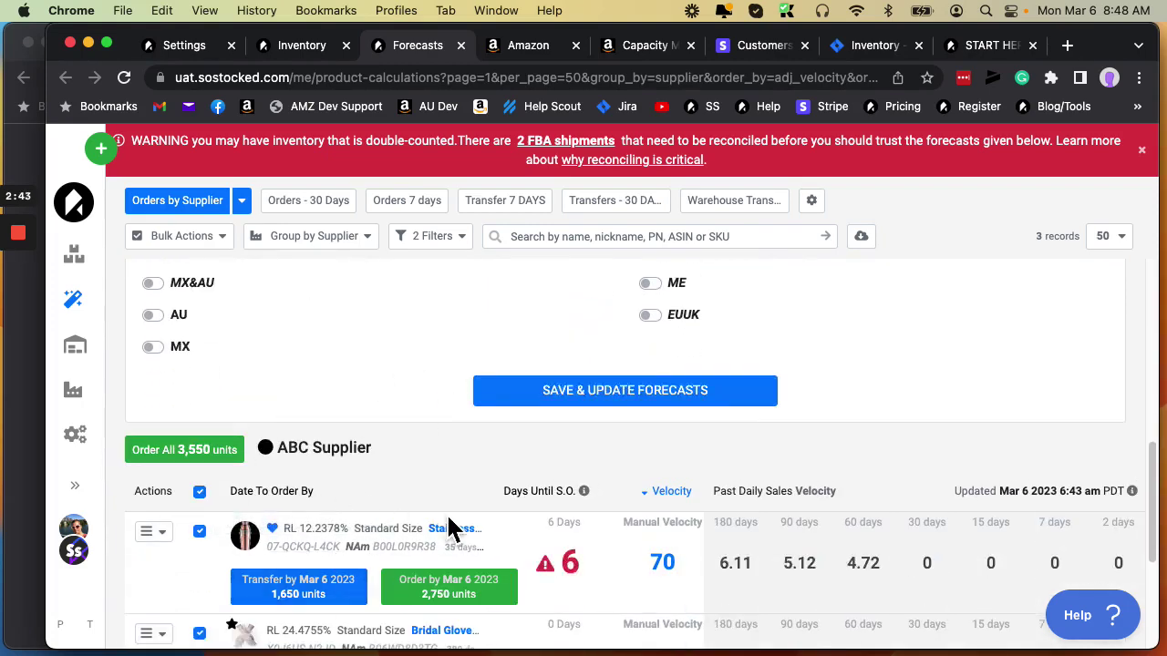
scroll(416, 542, down, 1)
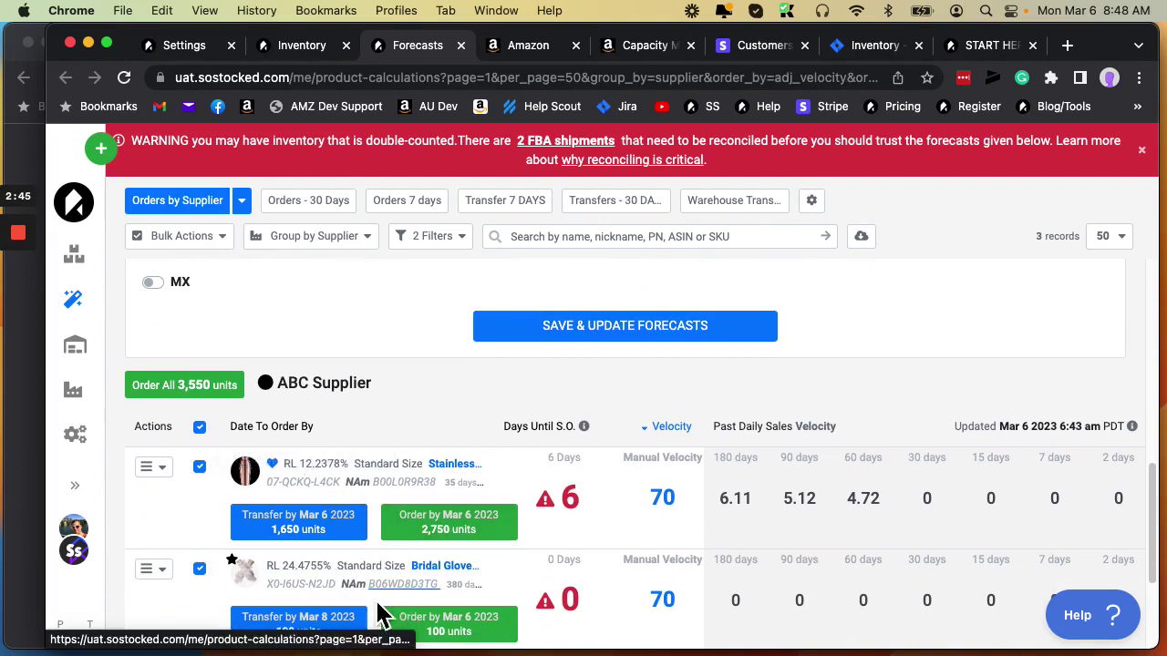
scroll(483, 515, down, 2)
scroll(470, 465, up, 5)
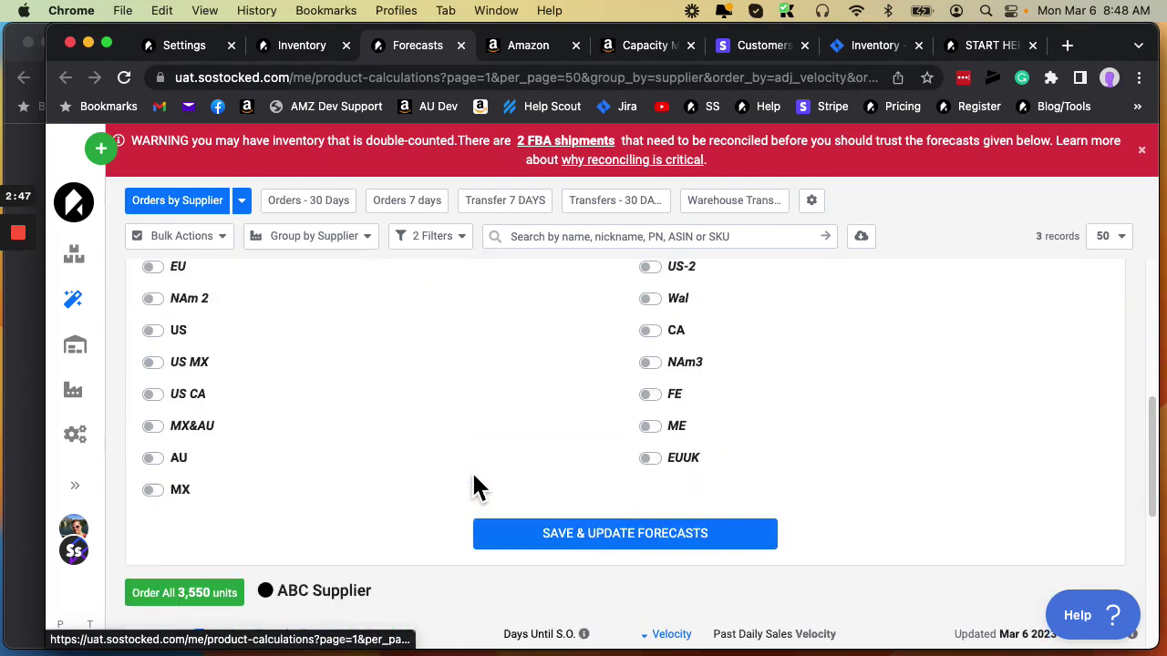
scroll(474, 488, up, 6)
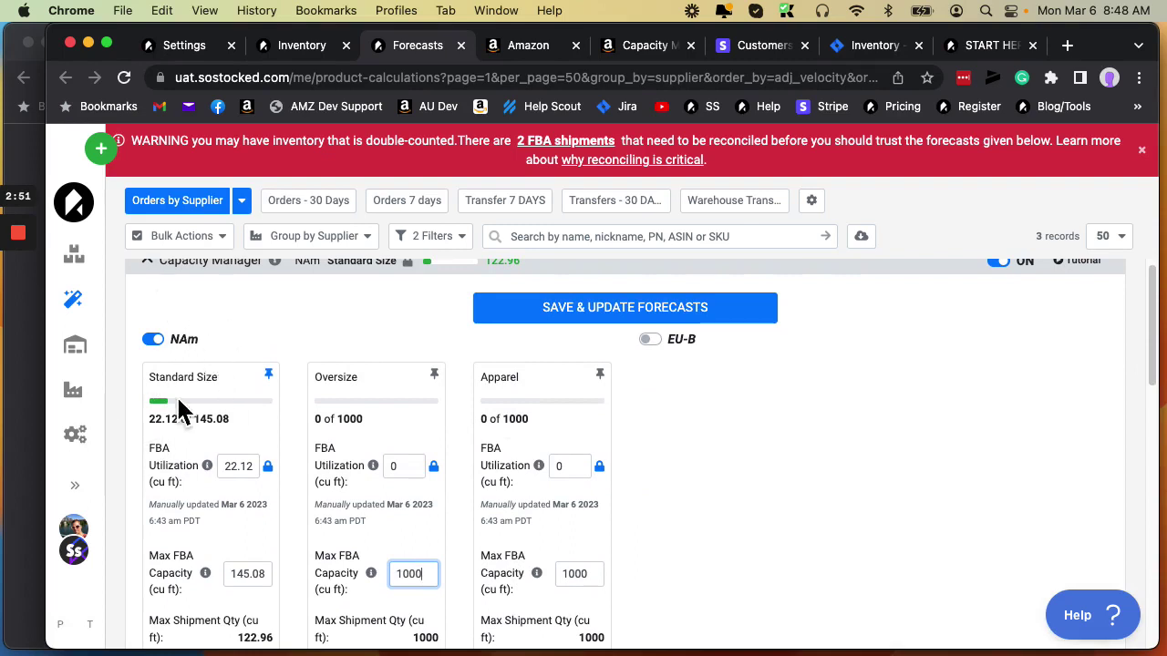
scroll(230, 311, up, 1)
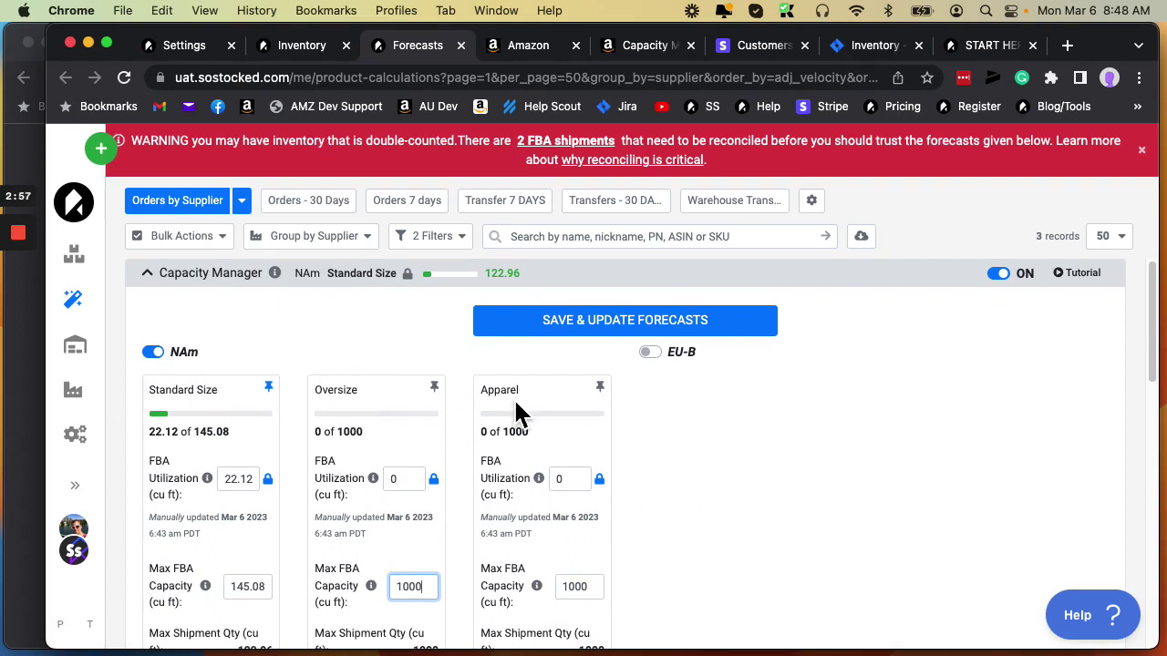
scroll(556, 395, down, 2)
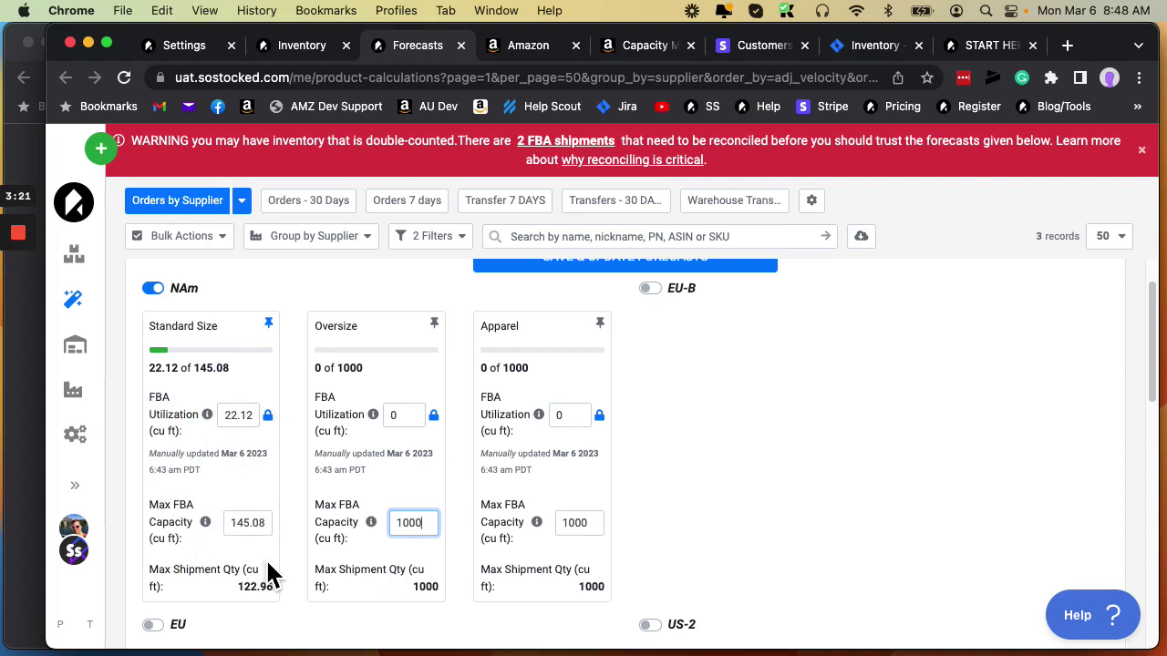
Compare Amazon's 145.08 cu ft limit and 22.12 usage with SoStocked's Standard Size utilization of 22.12
click(525, 48)
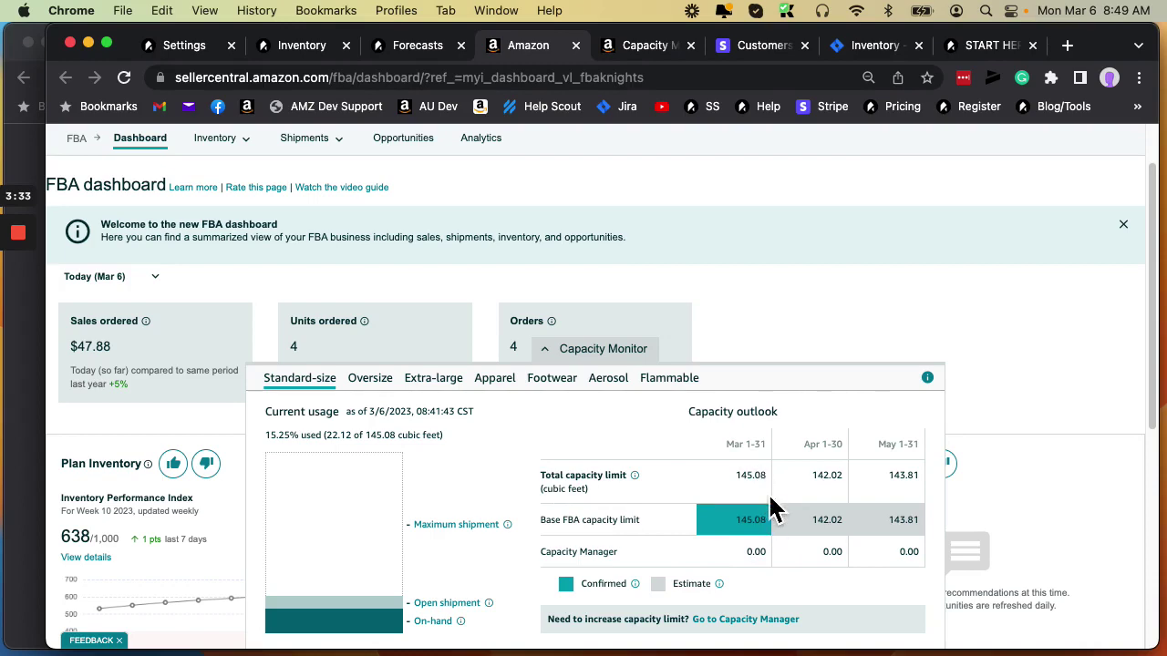
drag(733, 478, 764, 478)
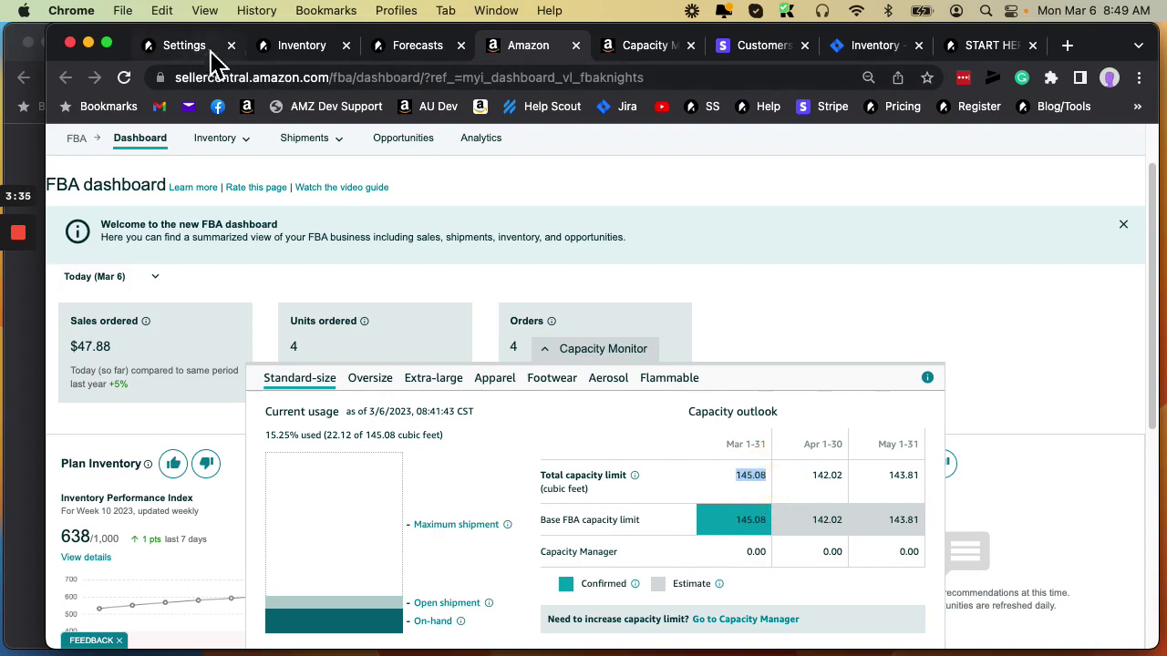
click(416, 48)
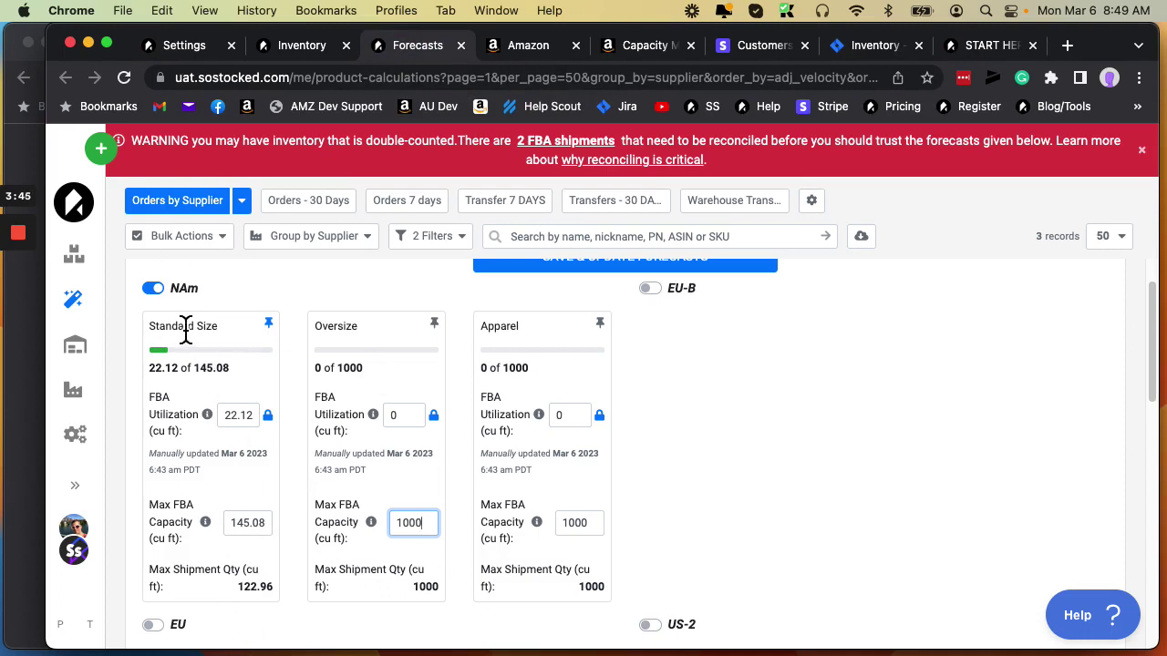
click(239, 415)
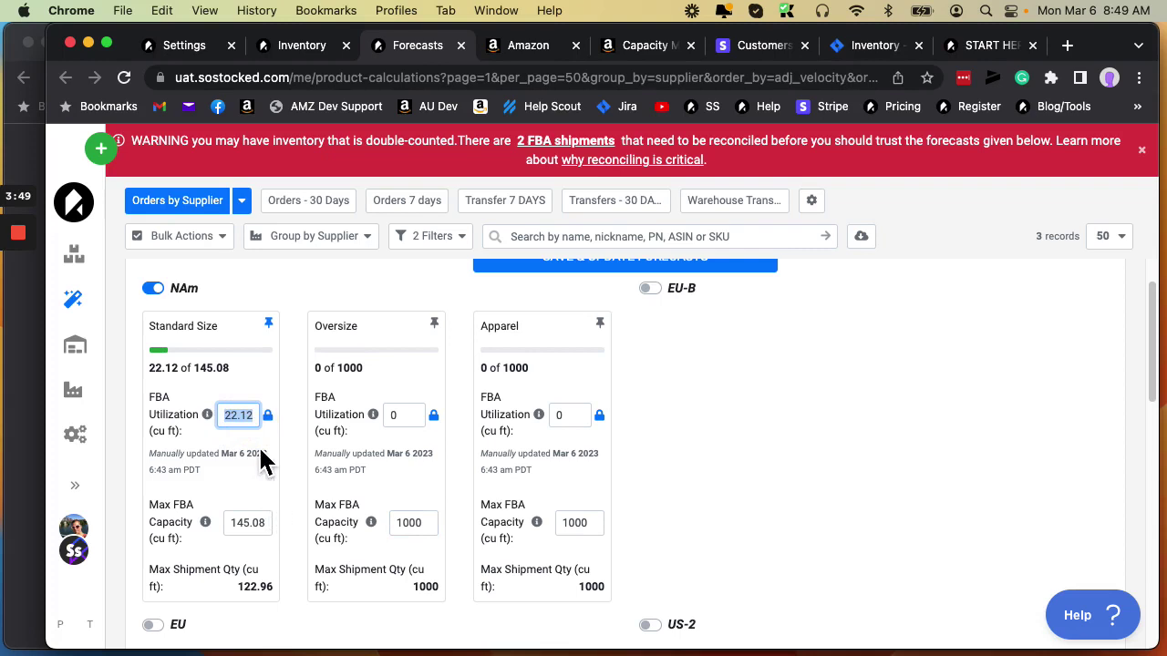
click(262, 460)
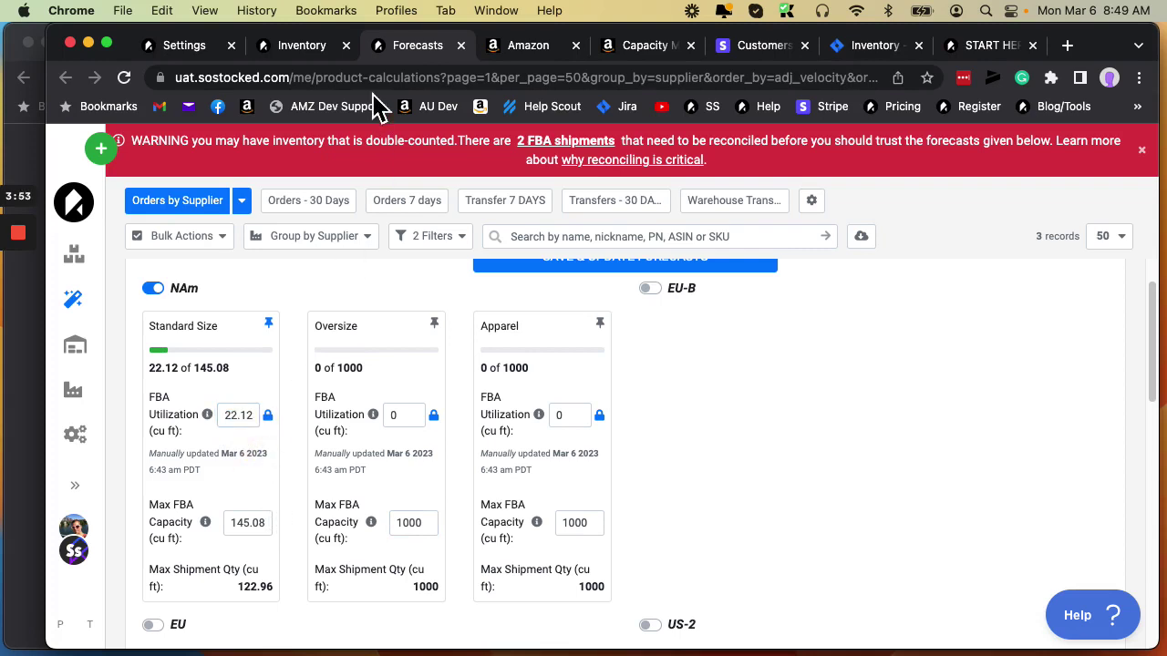
click(529, 47)
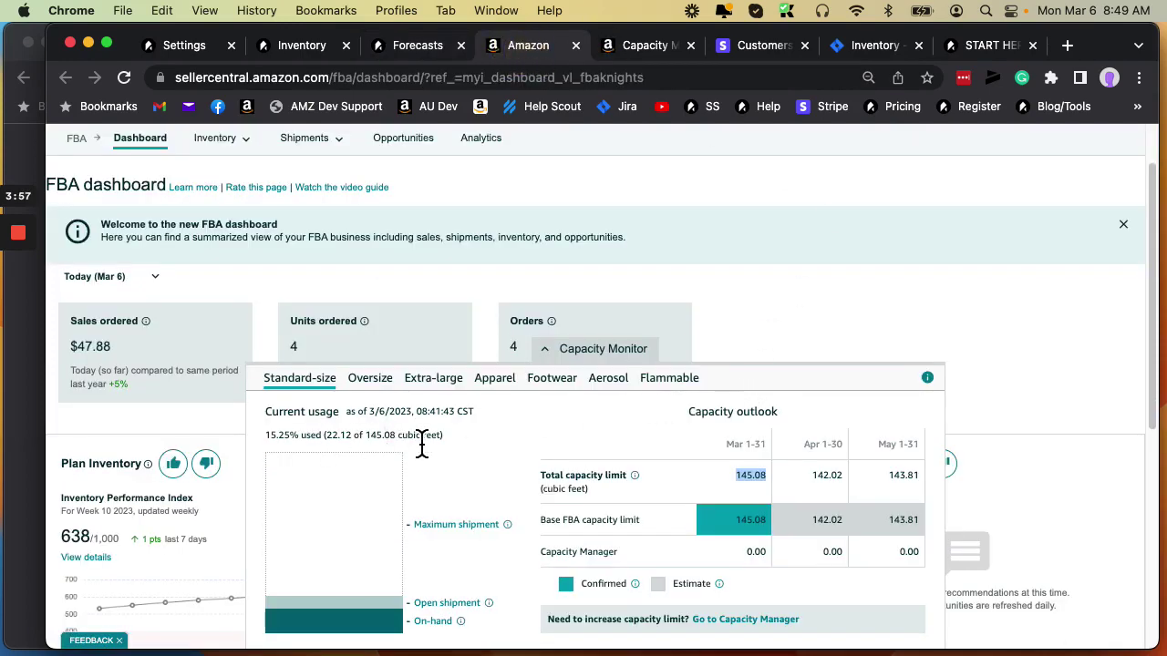
drag(456, 450, 264, 434)
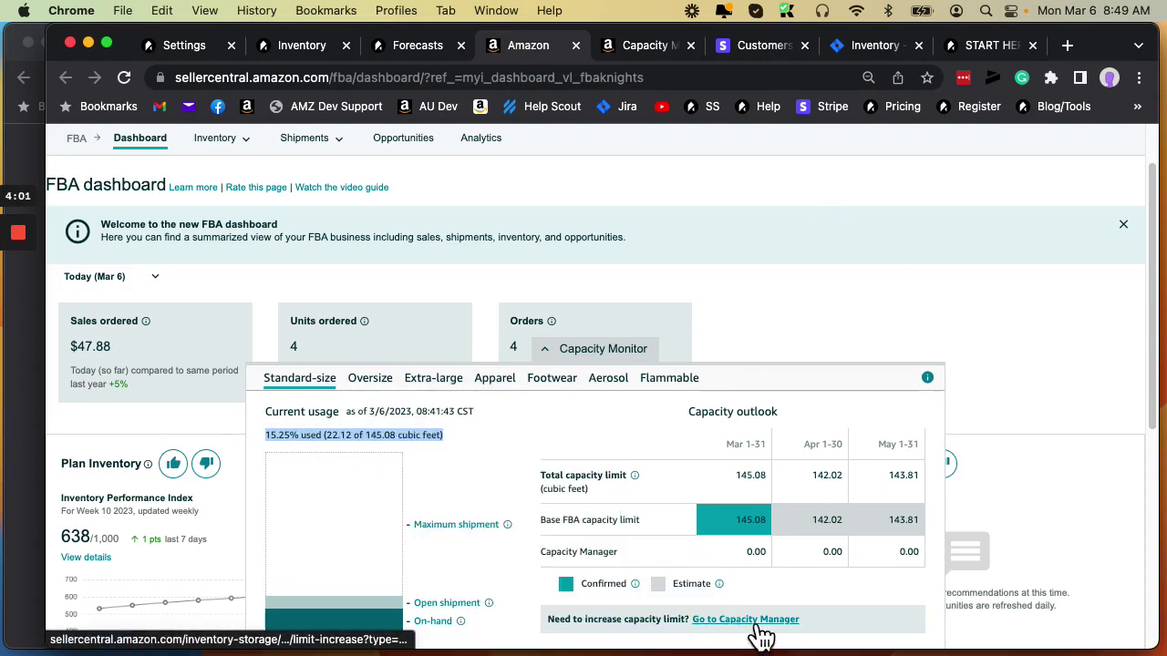
Check Amazon's monthly Capacity Manager limits and the 22.12 of 145.08 figures, then return to SoStocked Forecasts
click(645, 53)
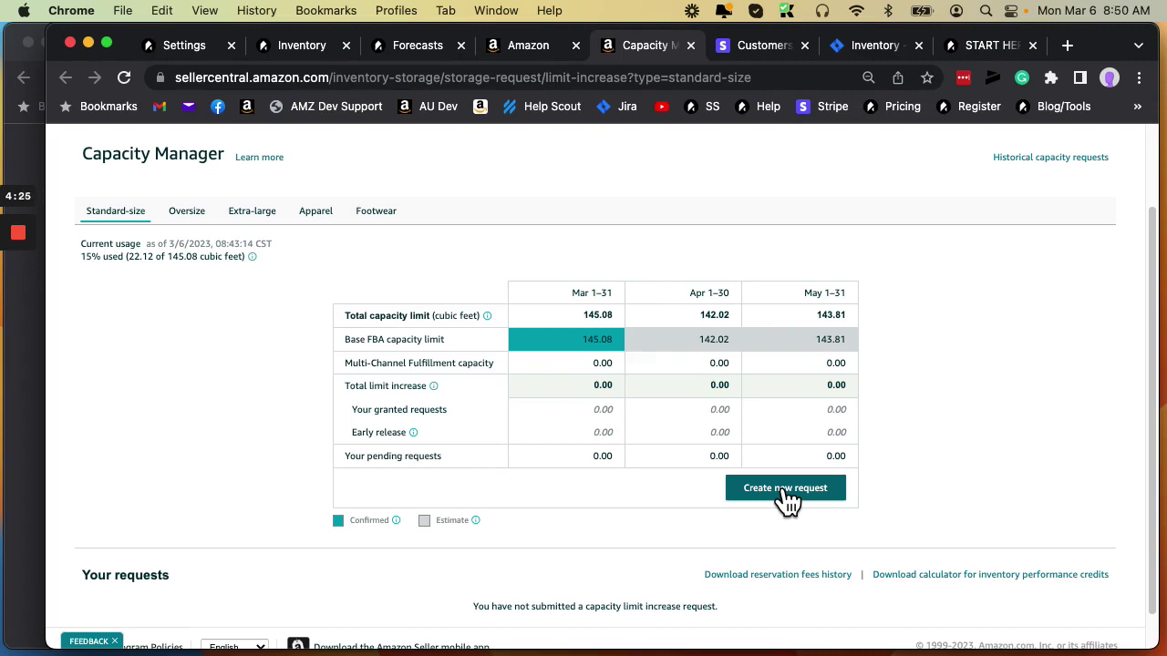
click(533, 50)
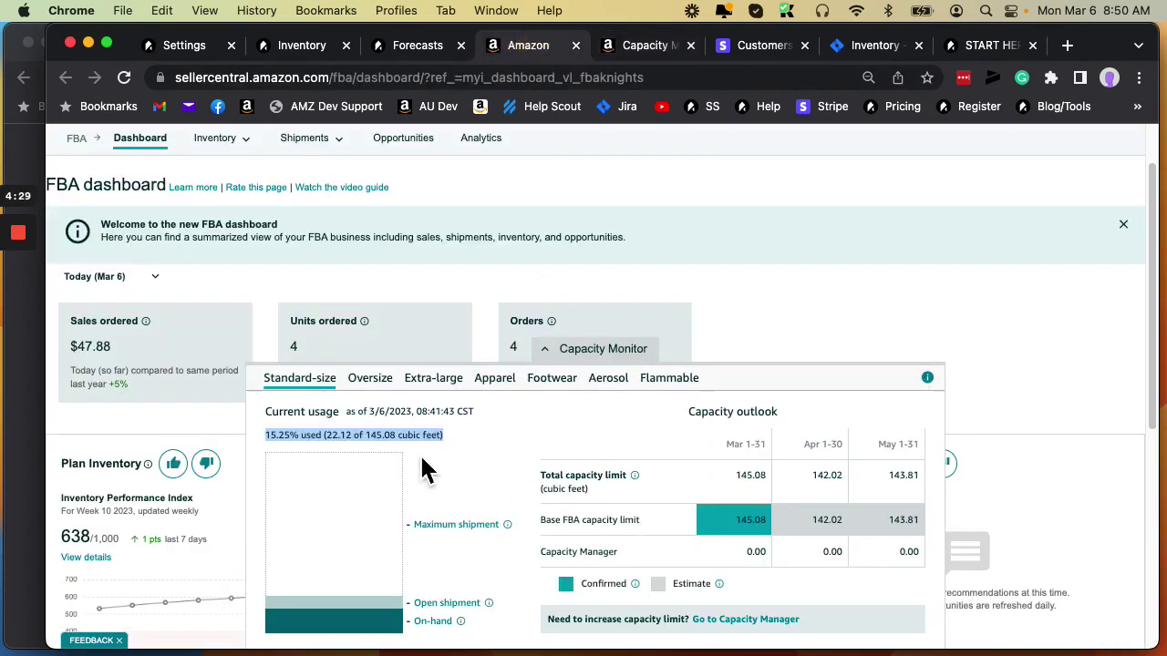
double_click(334, 435)
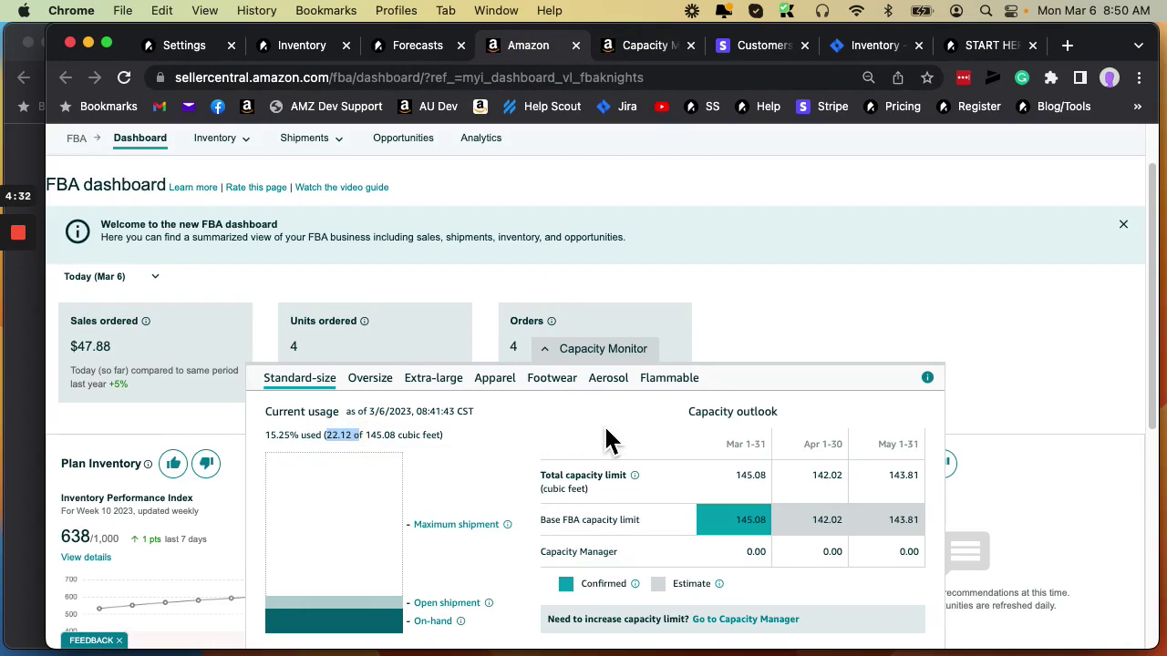
double_click(381, 435)
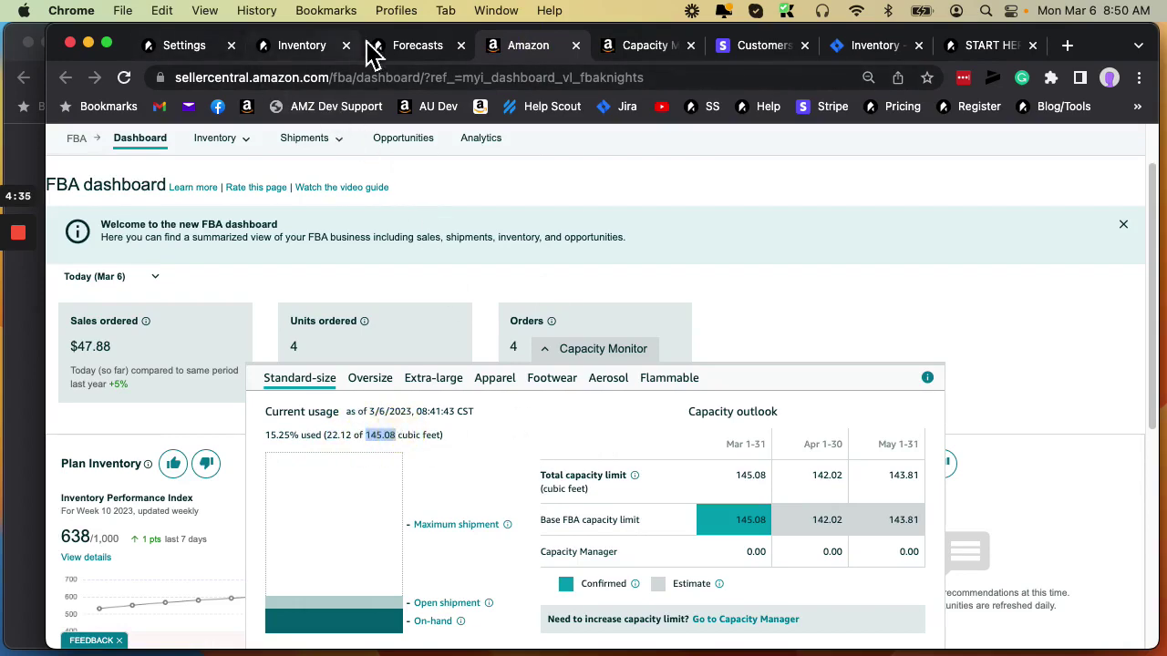
click(305, 45)
click(400, 46)
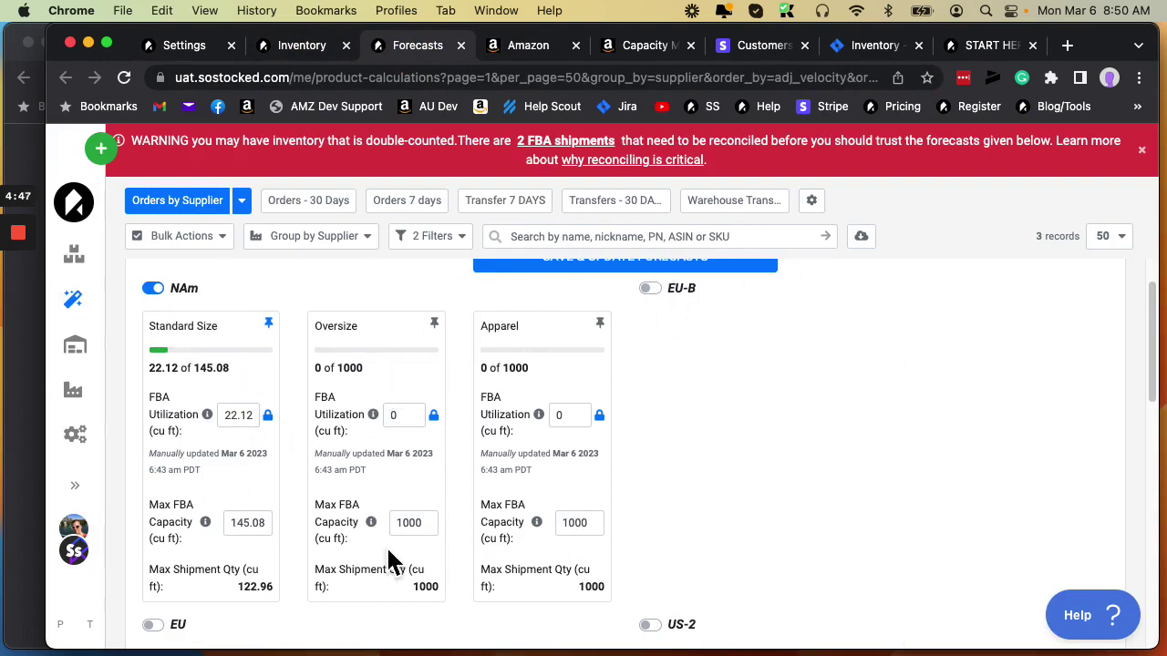
Unlock Standard Size FBA Utilization so it updates automatically
scroll(674, 438, down, 1)
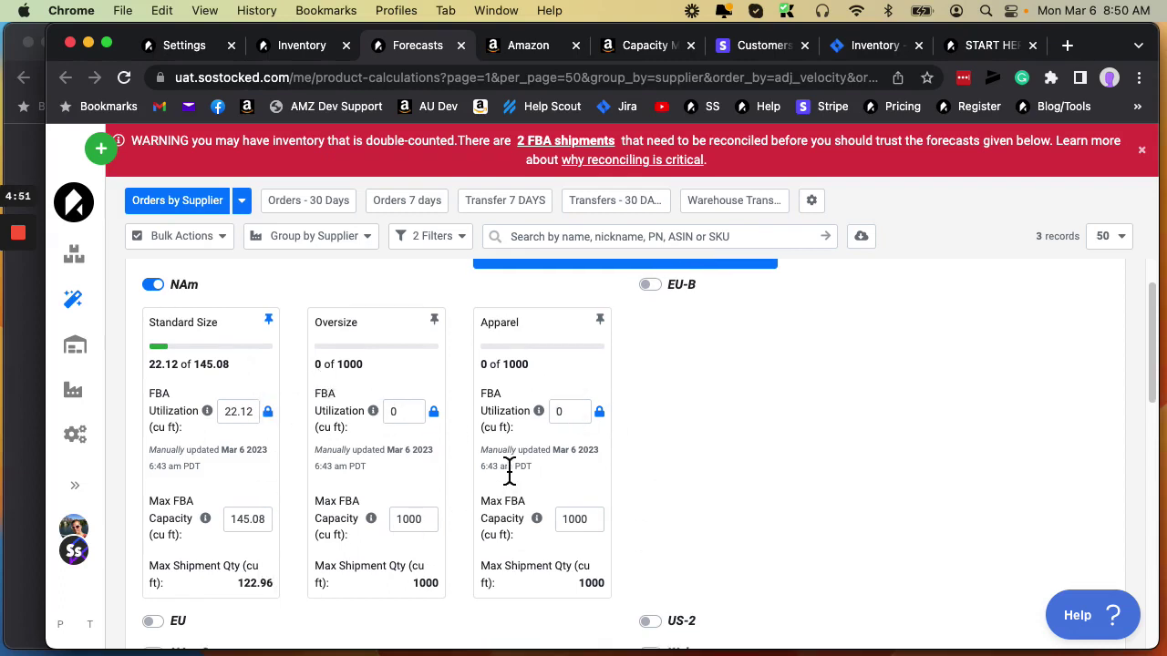
scroll(515, 474, up, 2)
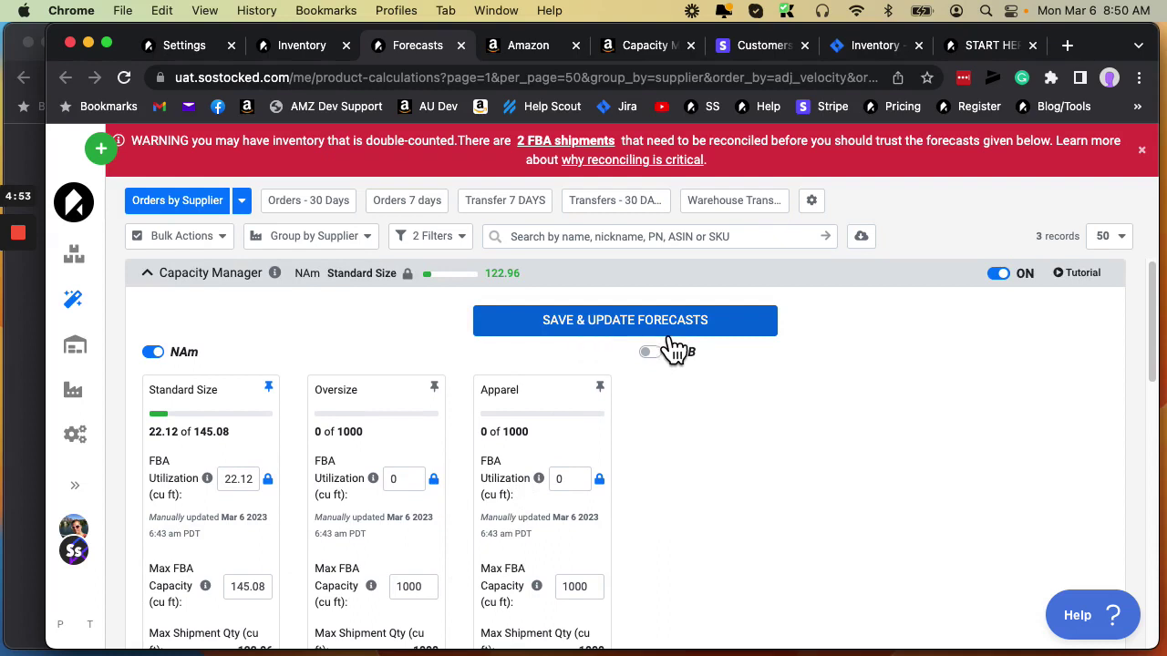
mouse_move(784, 652)
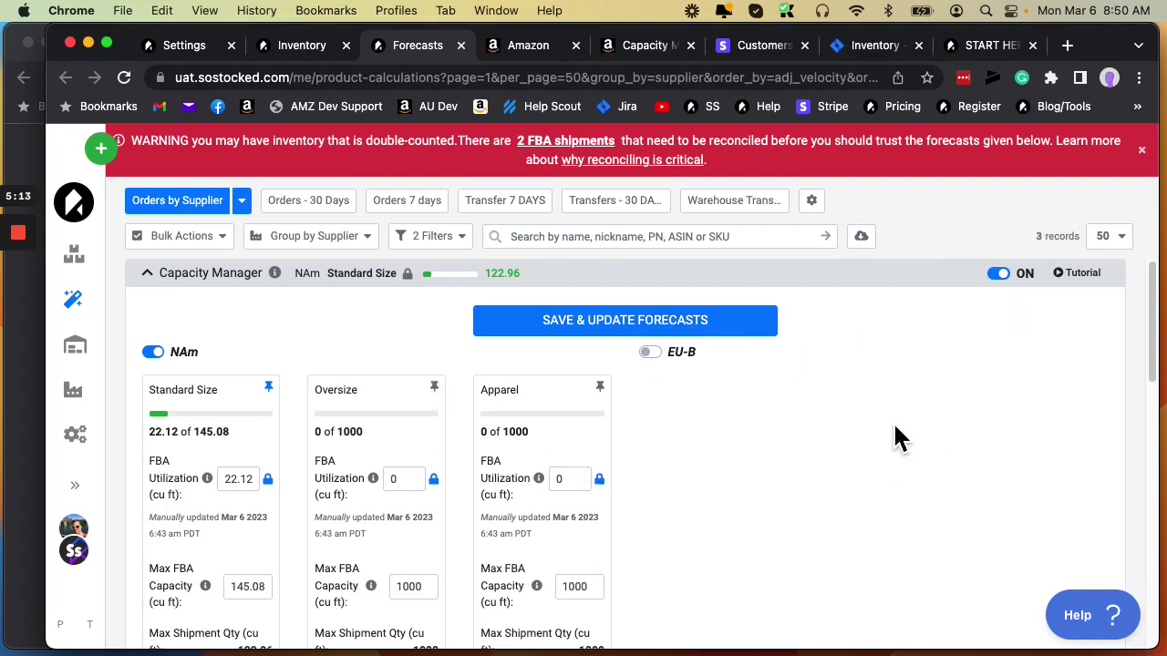
scroll(897, 424, down, 2)
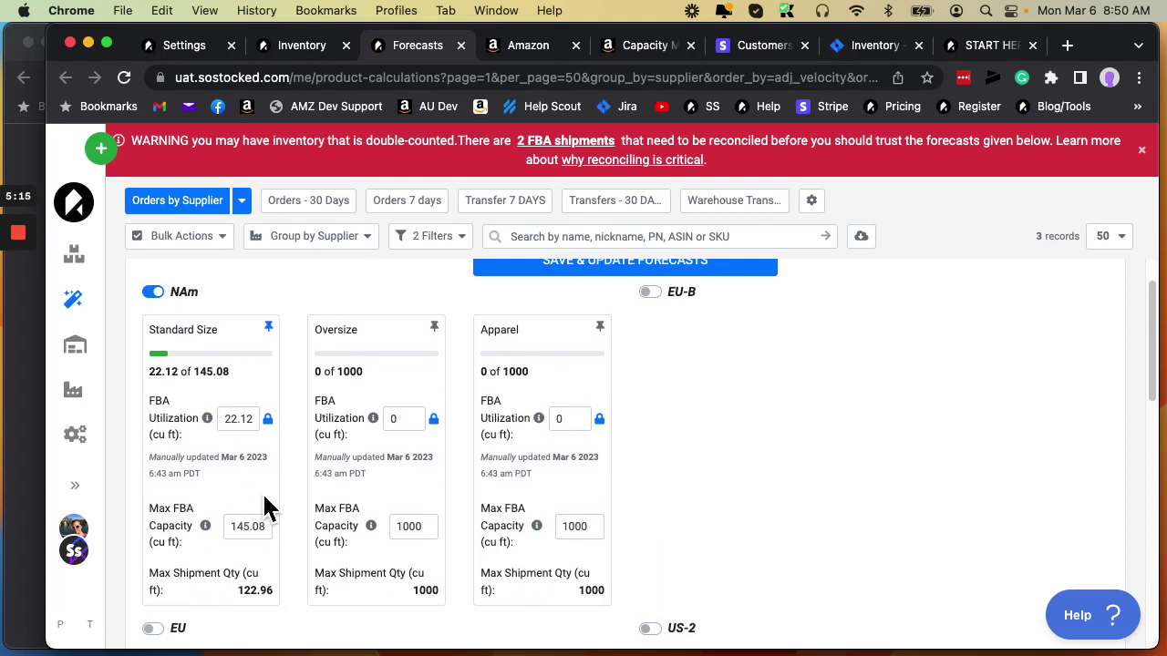
click(269, 419)
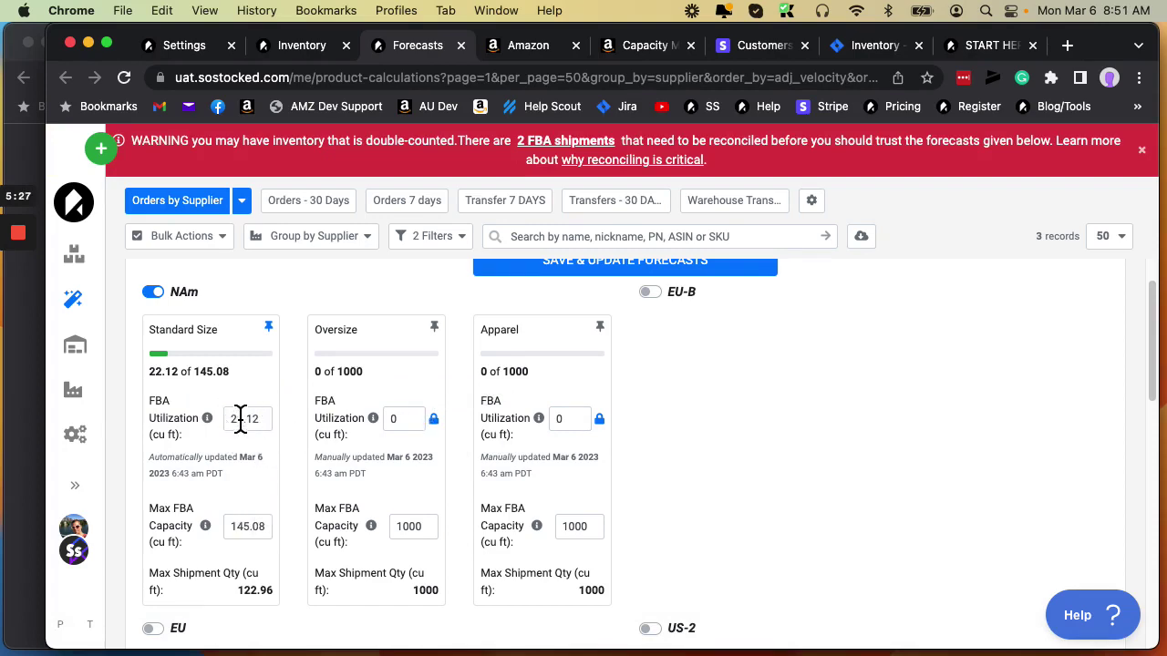
Cross-check the figures on Amazon's dashboard, then show SoStocked's inventory list sorted by total cubic feet
click(540, 45)
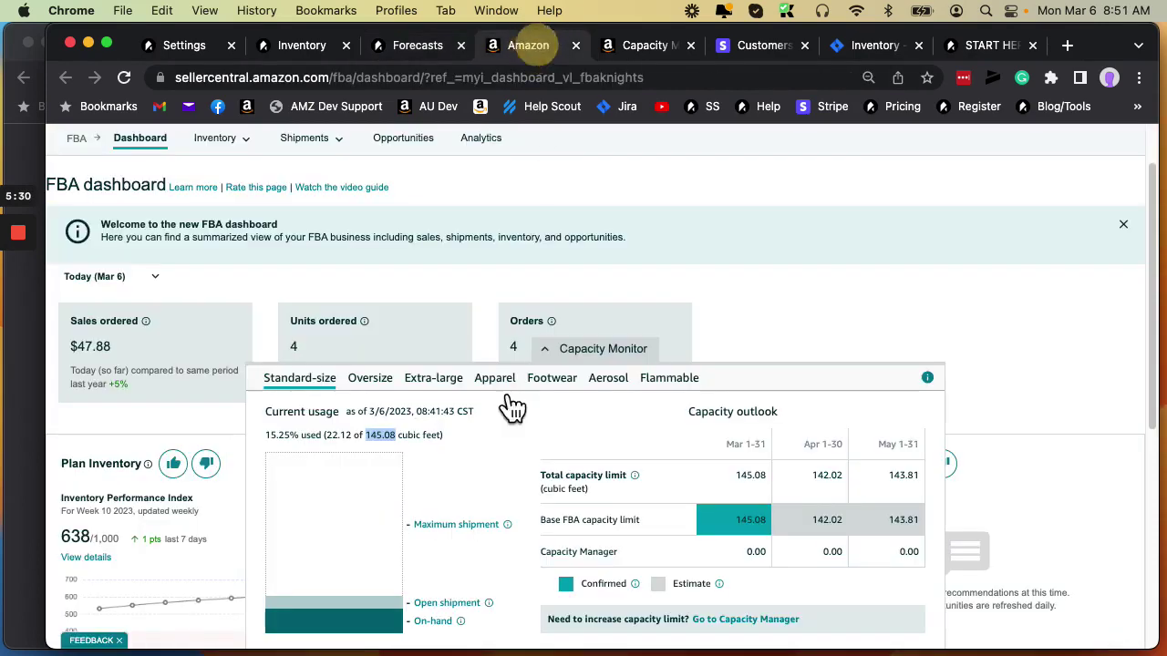
click(294, 50)
click(423, 50)
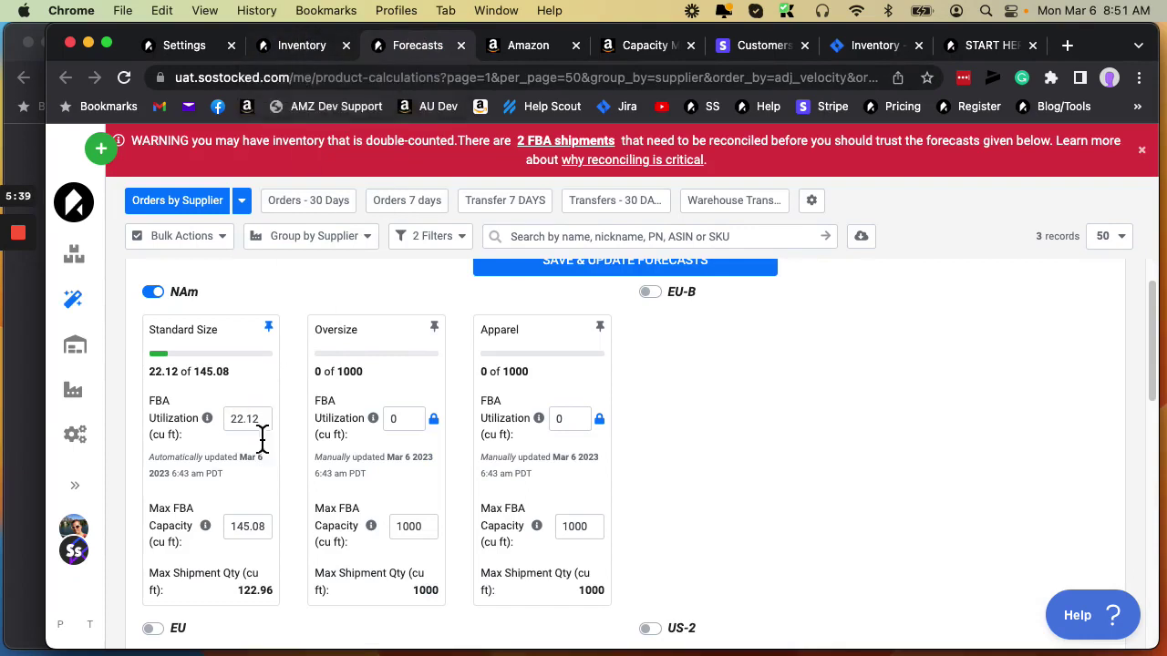
click(301, 50)
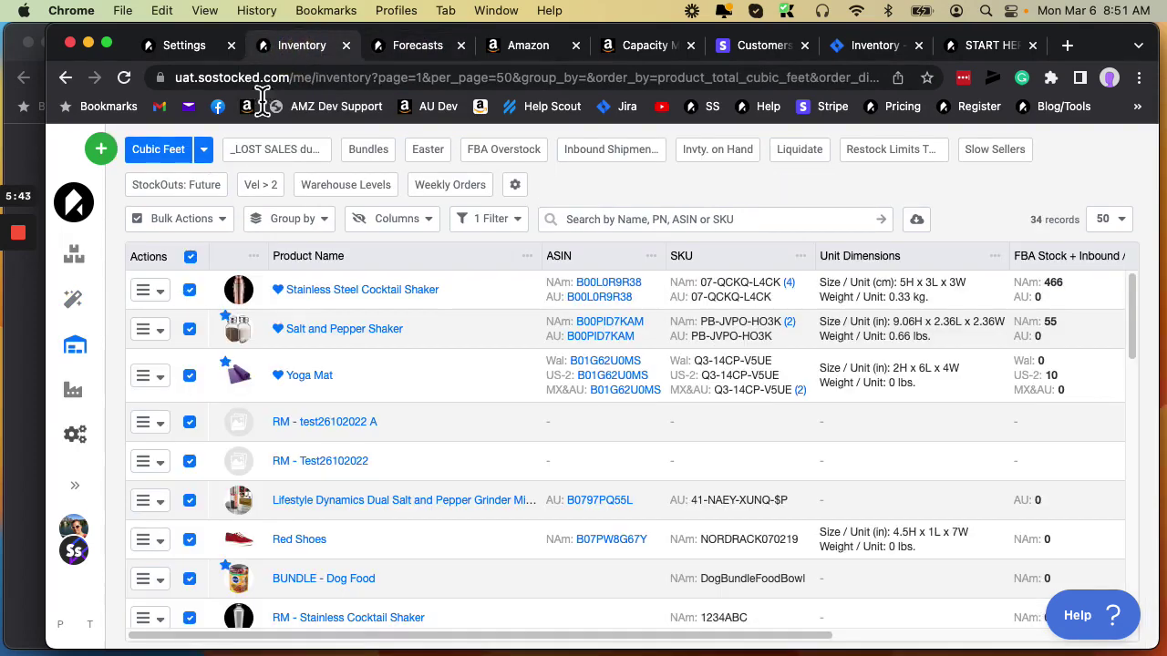
click(204, 150)
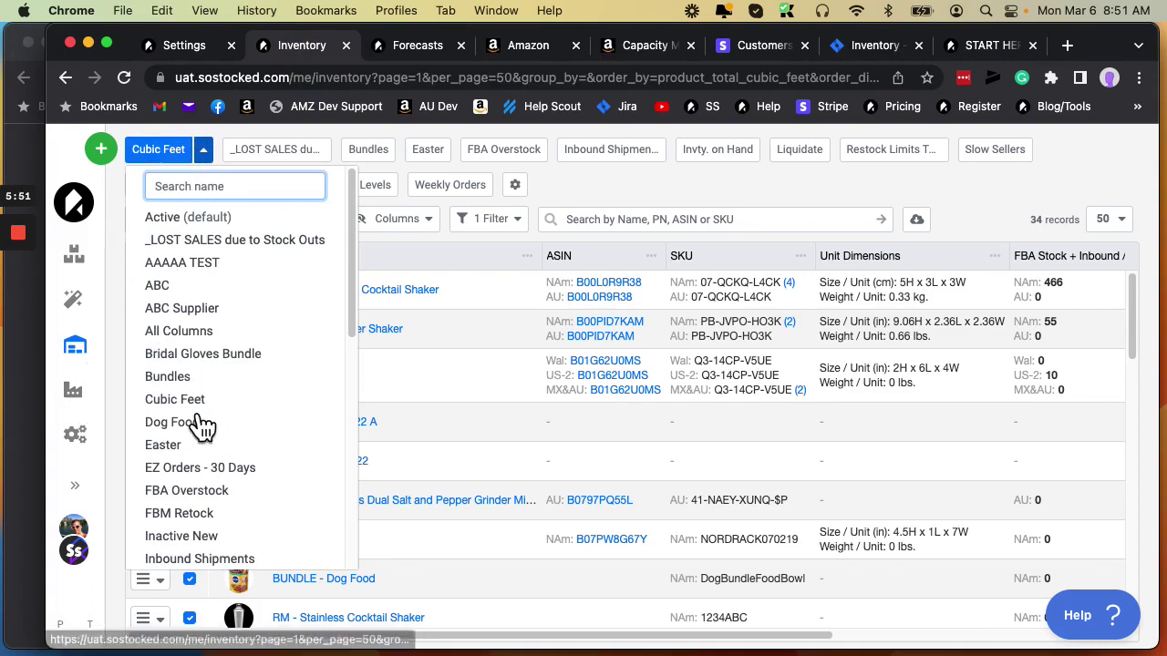
click(691, 194)
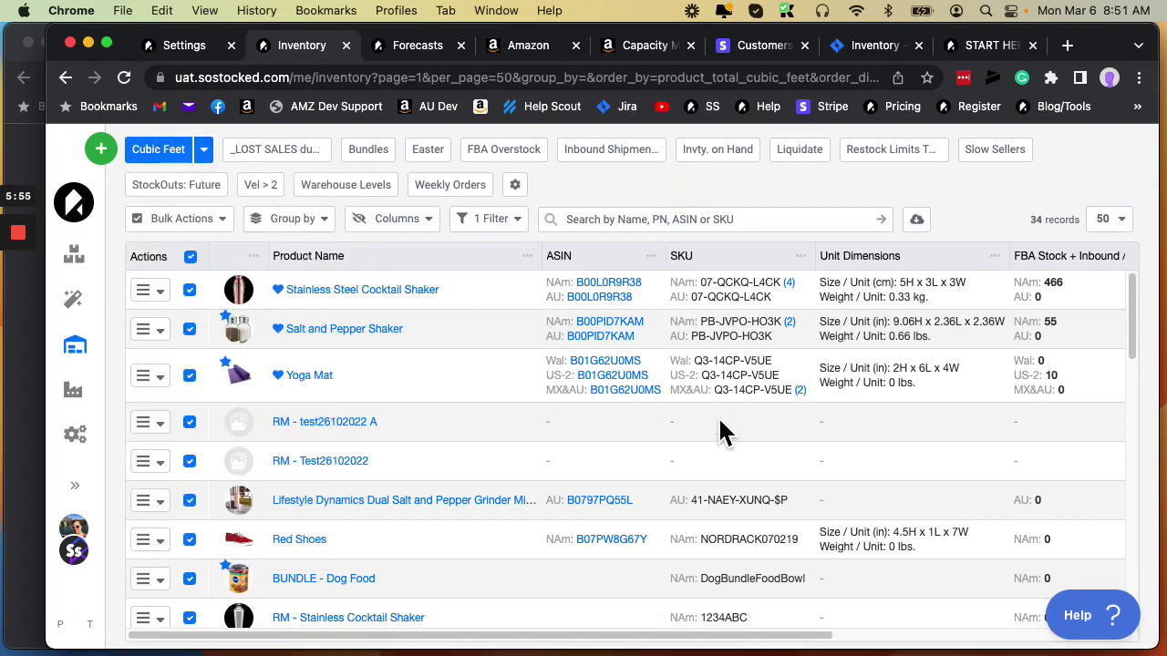
mouse_move(862, 274)
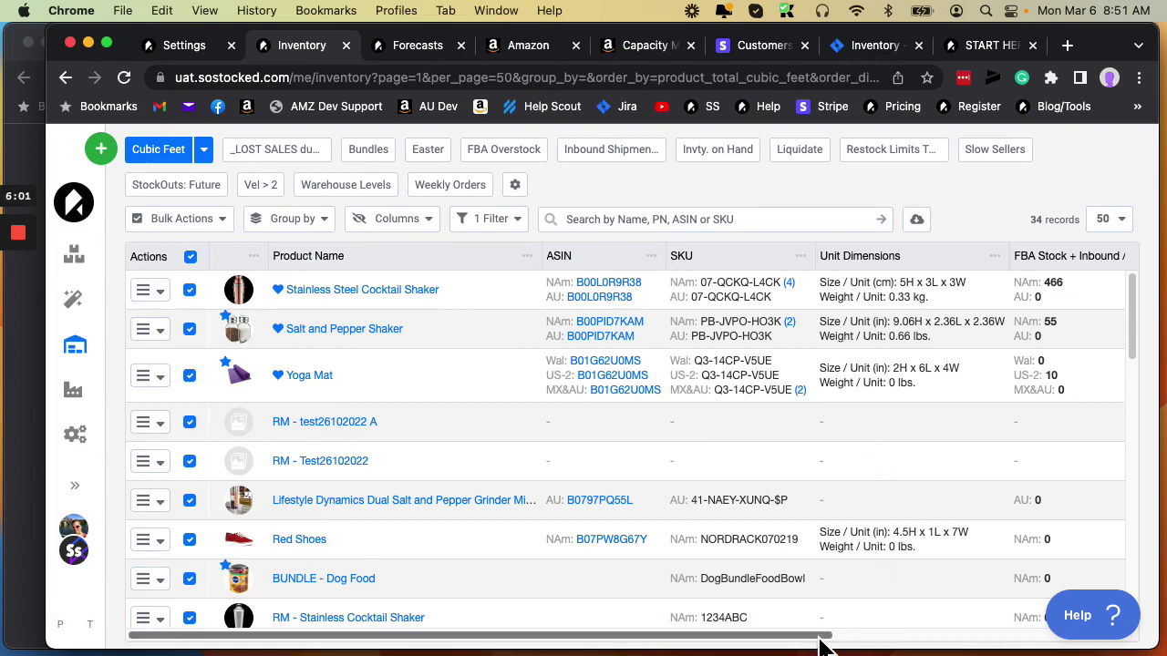
drag(820, 646, 1097, 630)
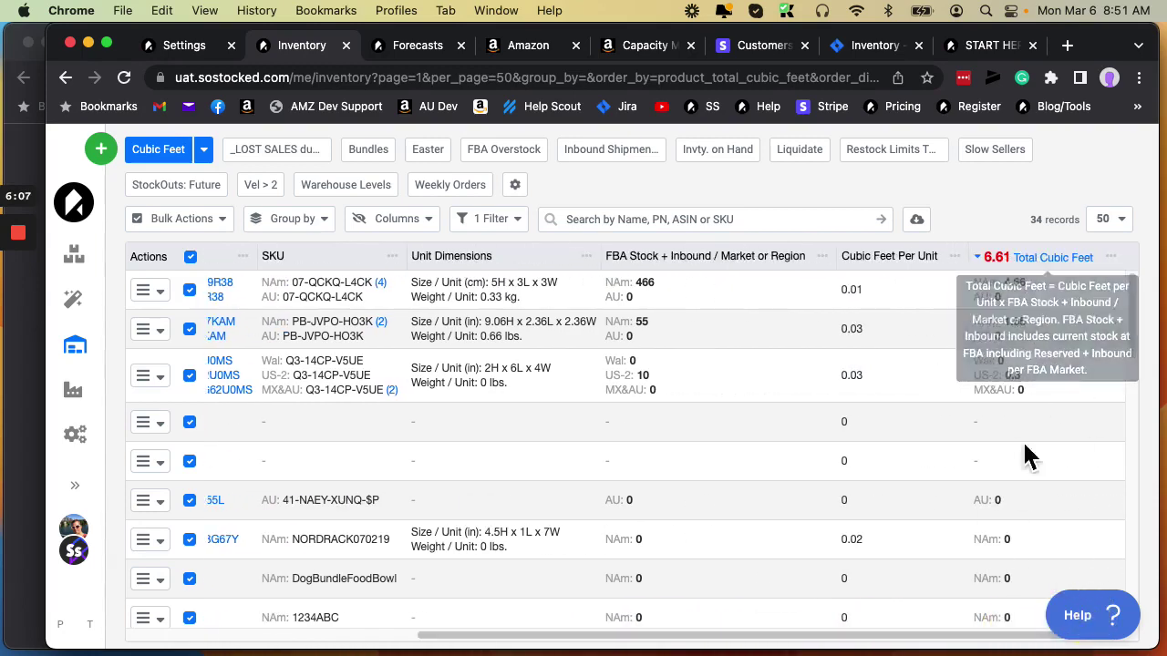
drag(942, 643, 723, 642)
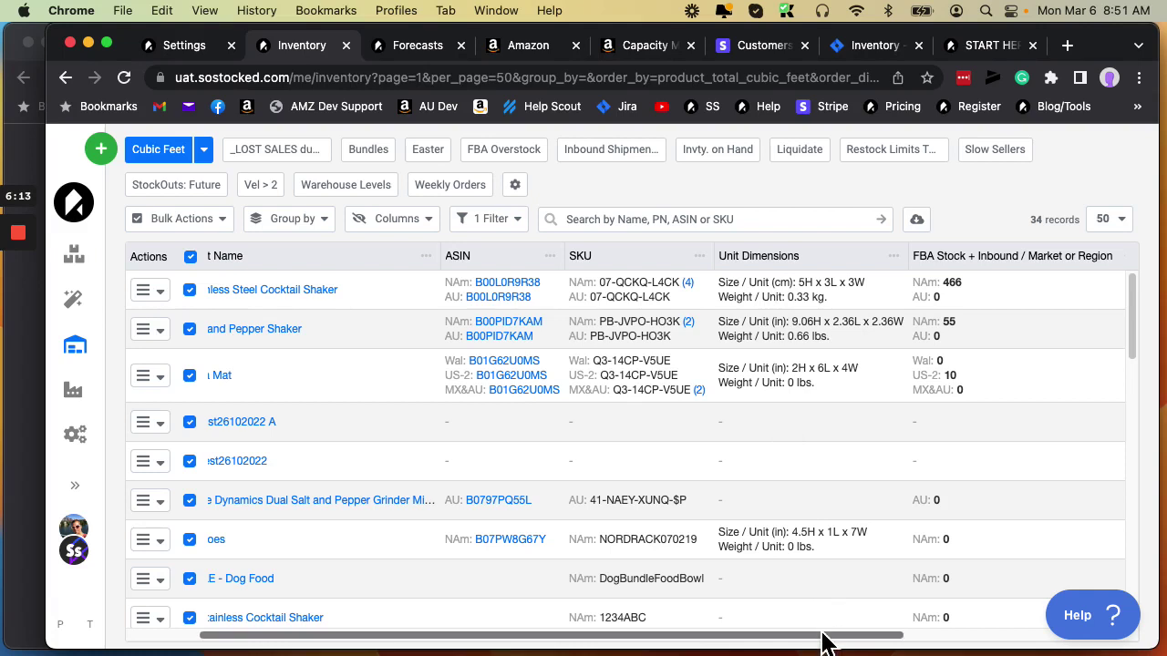
drag(830, 643, 756, 641)
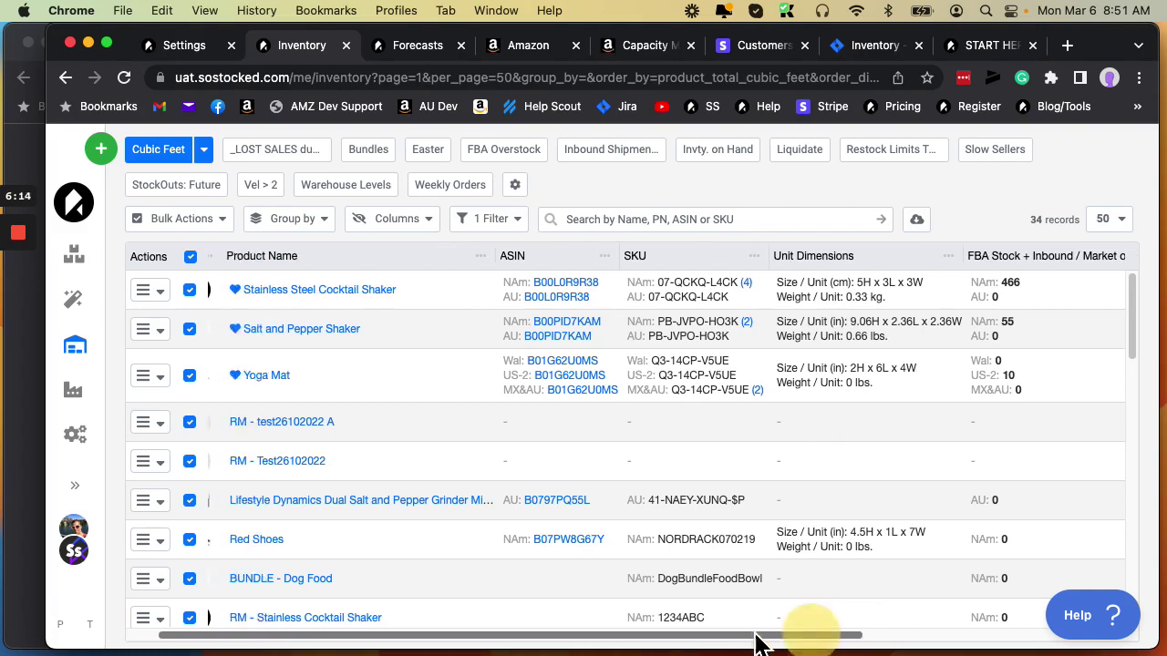
click(388, 298)
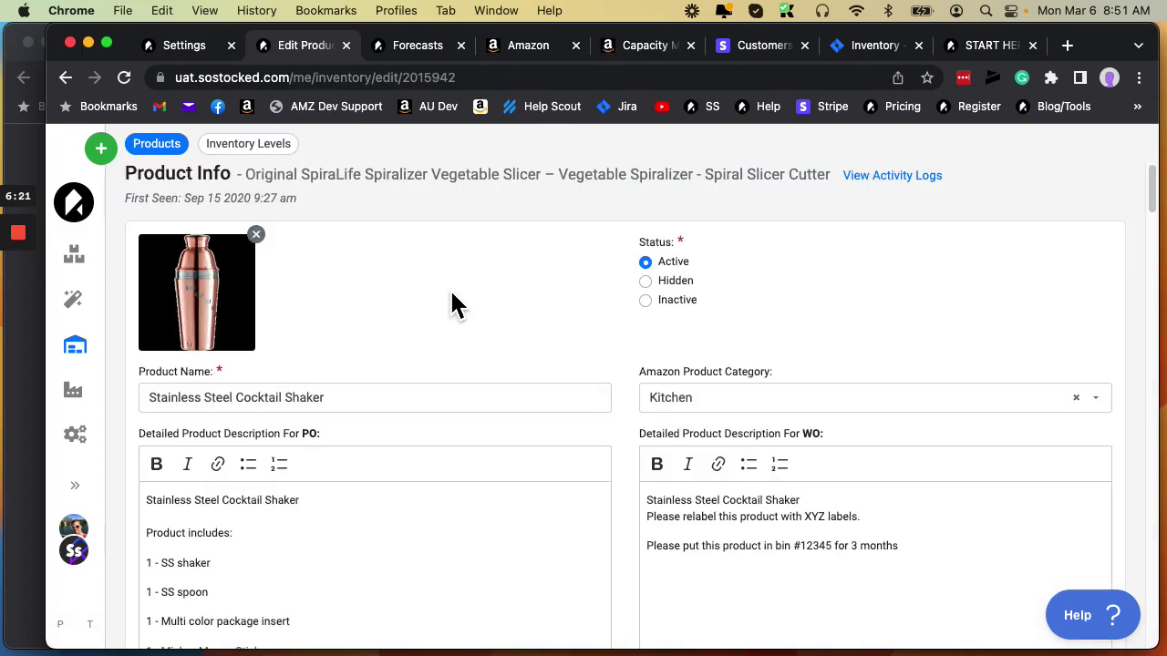
scroll(453, 306, down, 10)
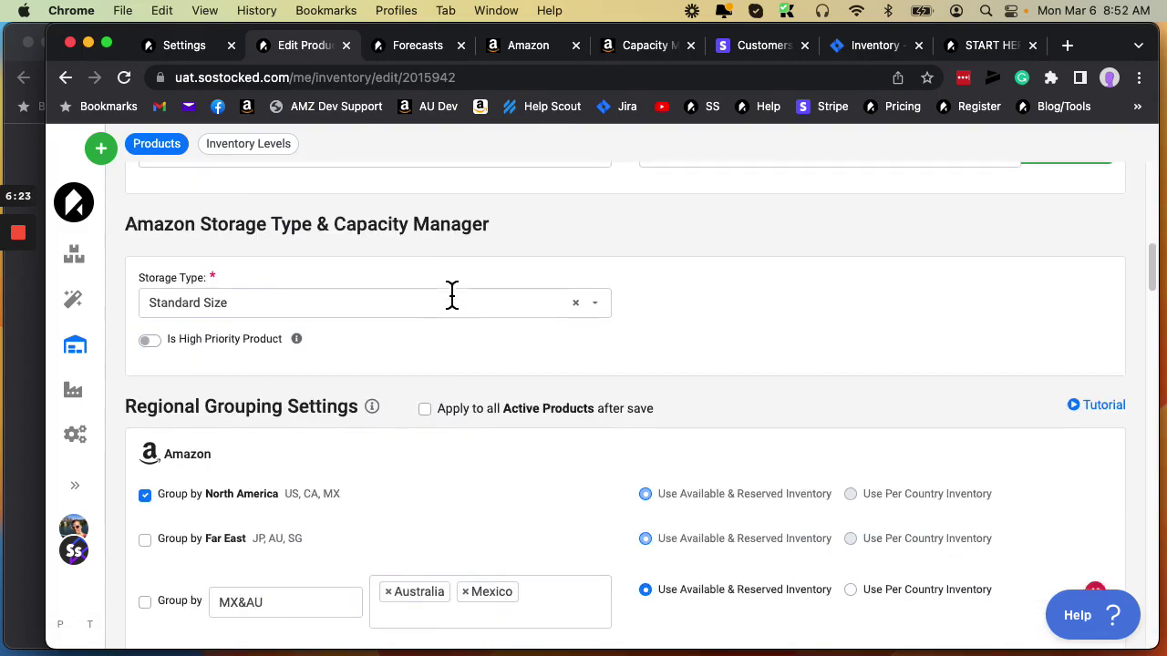
scroll(452, 293, down, 15)
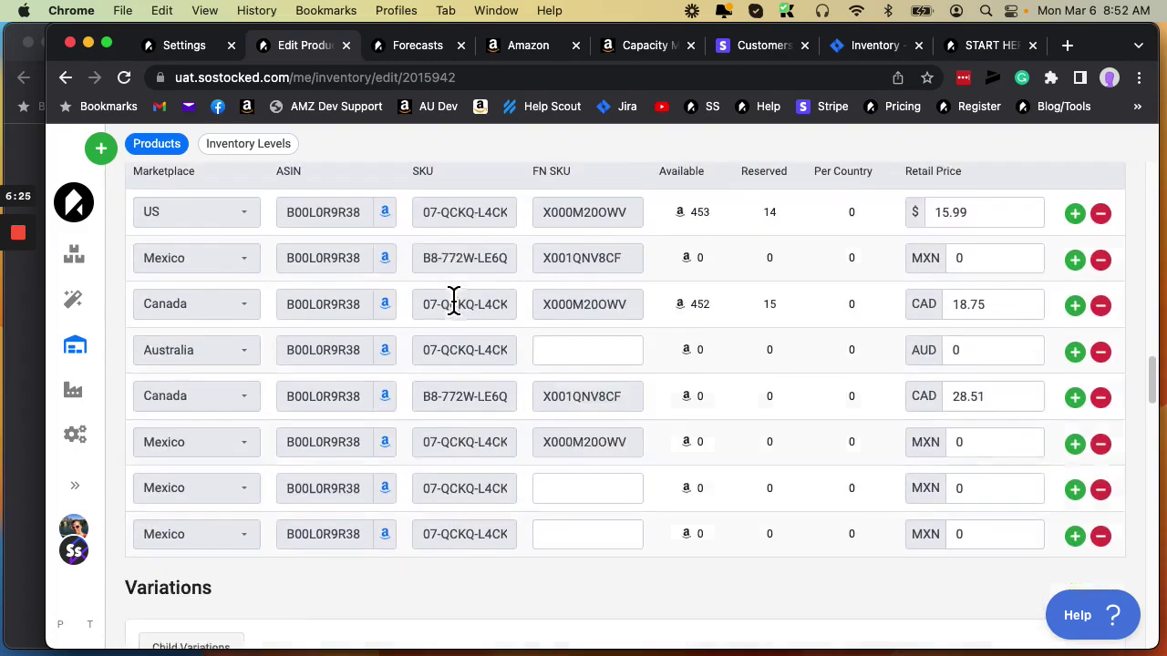
scroll(453, 300, down, 10)
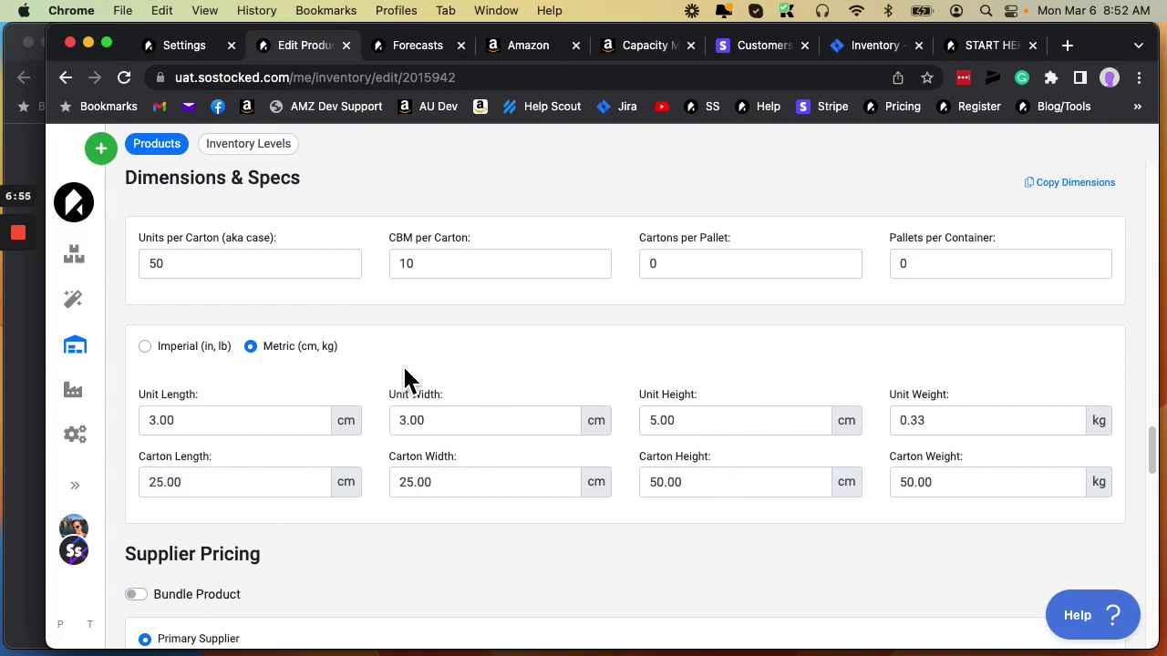
click(65, 77)
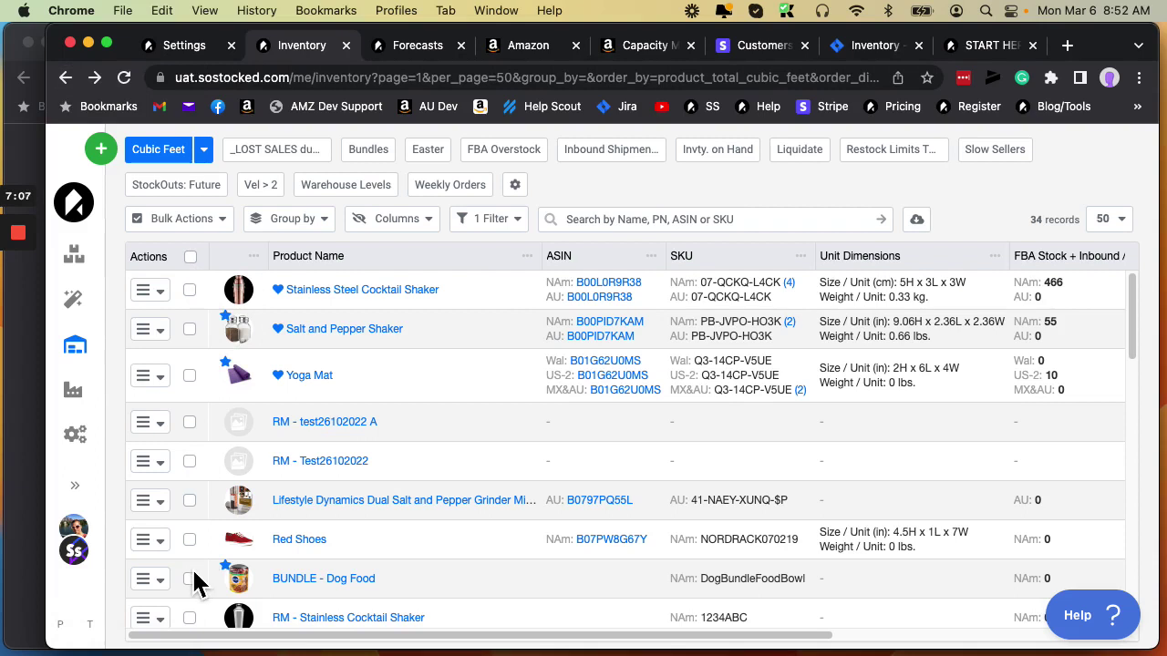
Pull only Product Dimensions from Amazon for all selected products, skipping names and images
click(1117, 223)
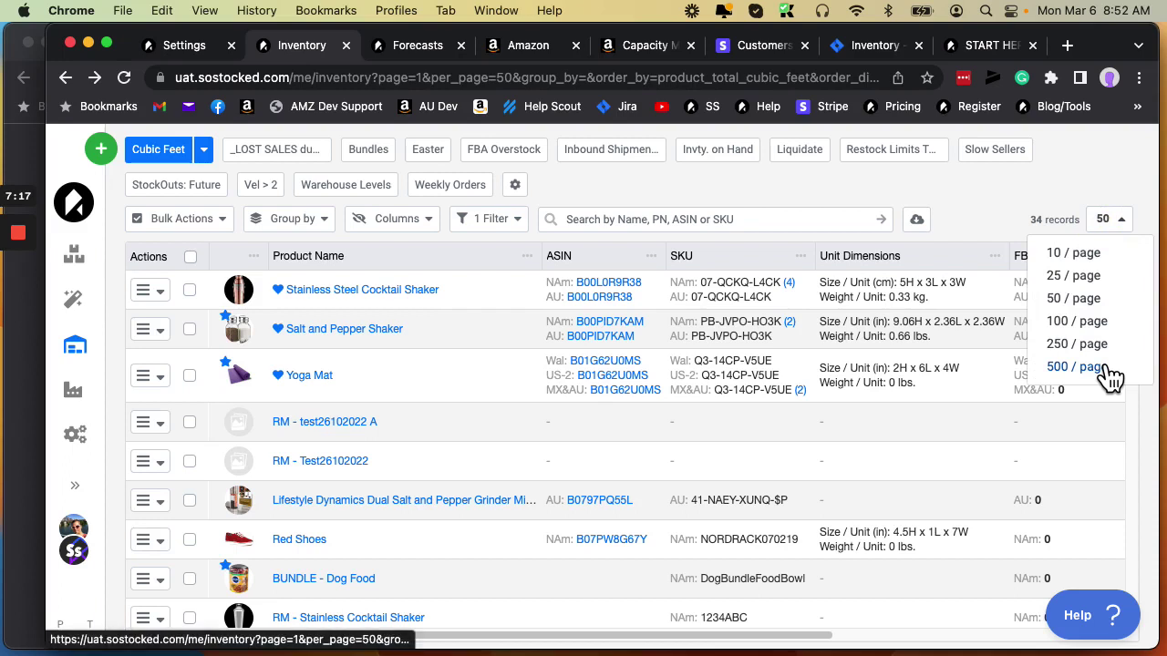
click(1069, 221)
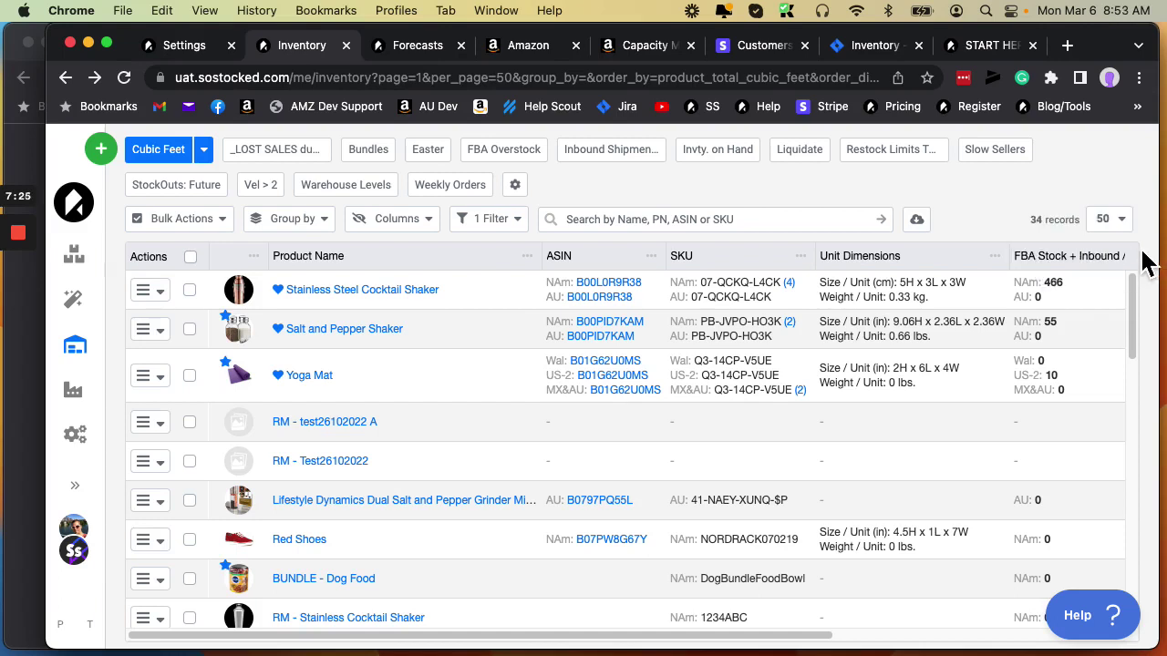
click(189, 256)
click(187, 221)
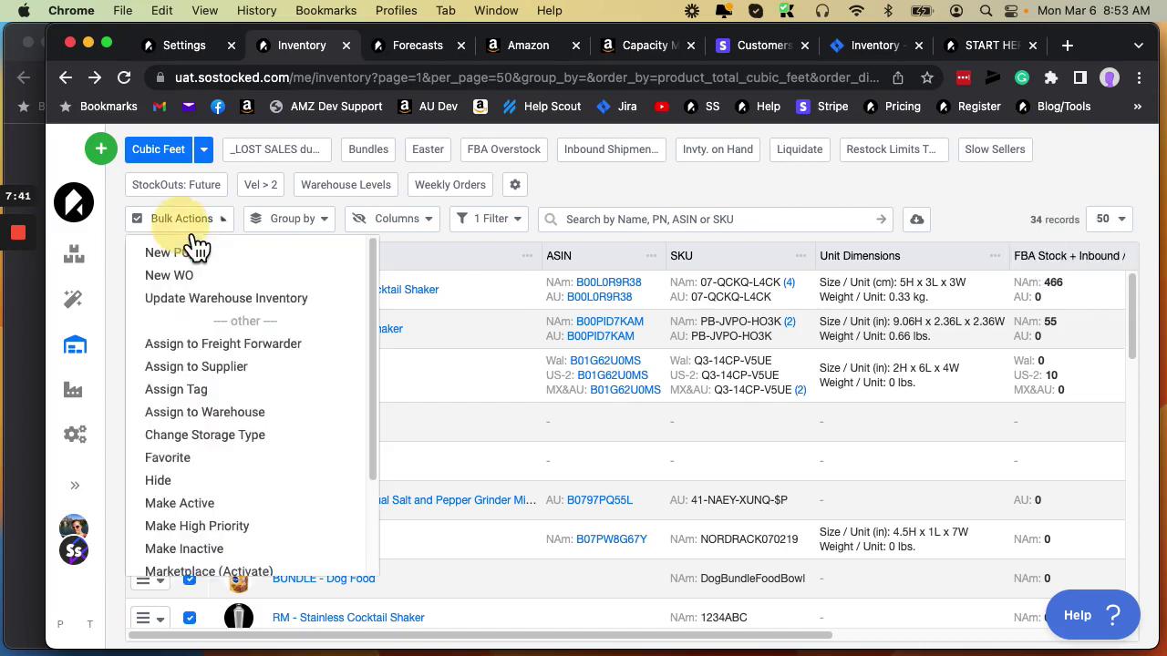
scroll(269, 324, down, 3)
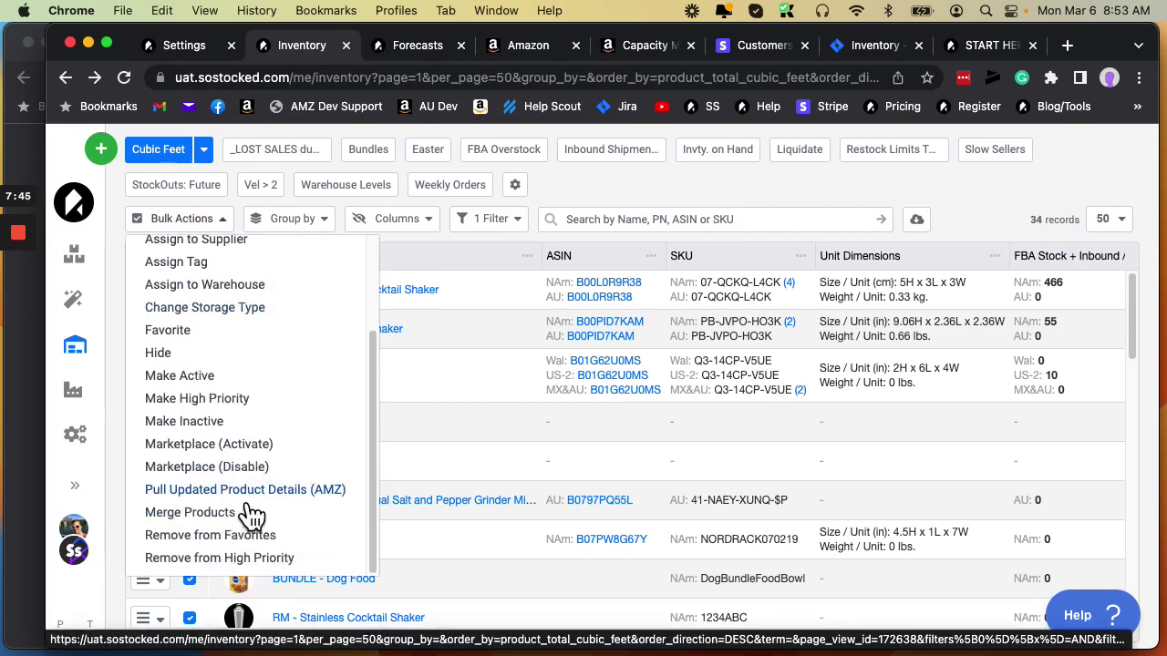
click(310, 492)
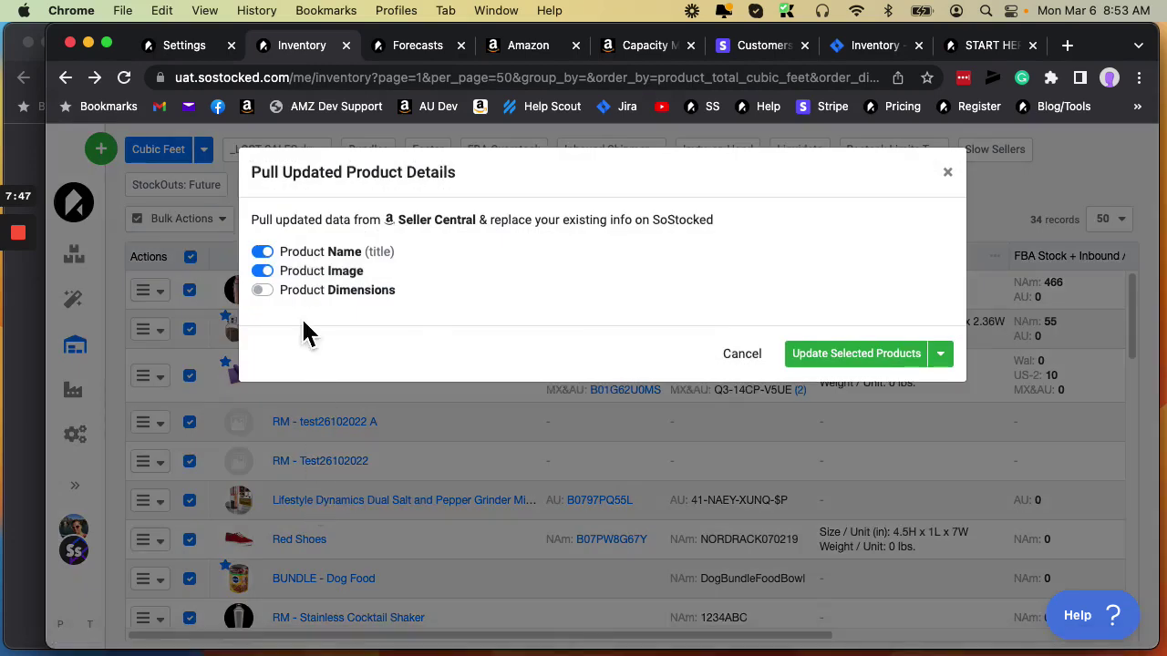
click(261, 252)
click(262, 270)
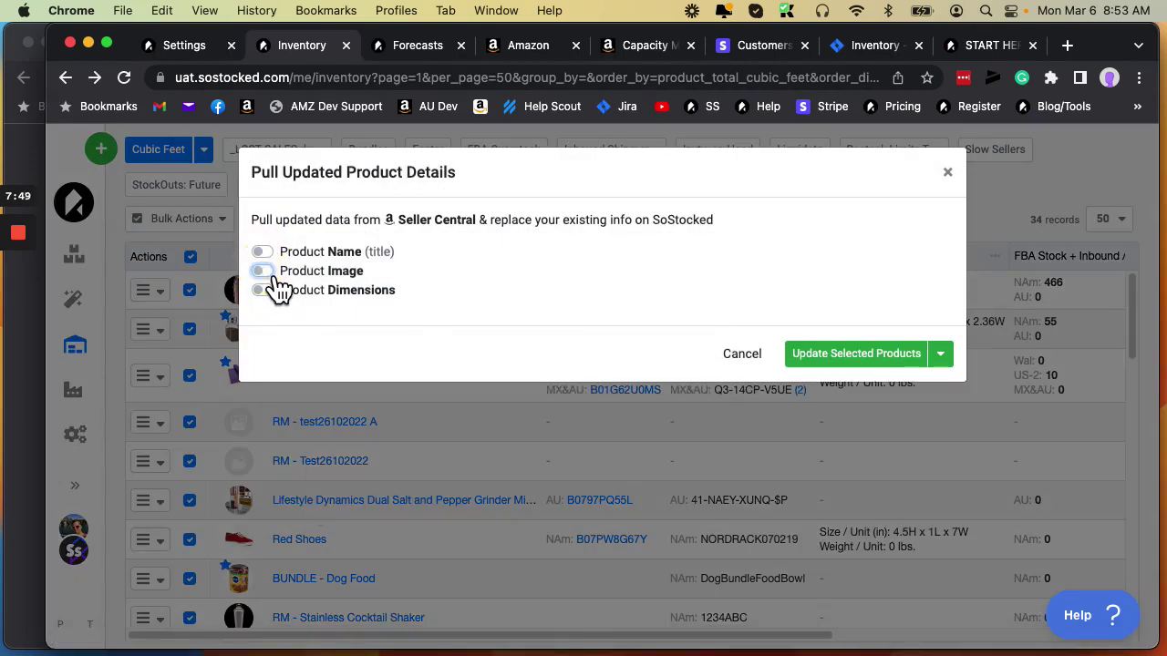
click(279, 298)
click(841, 365)
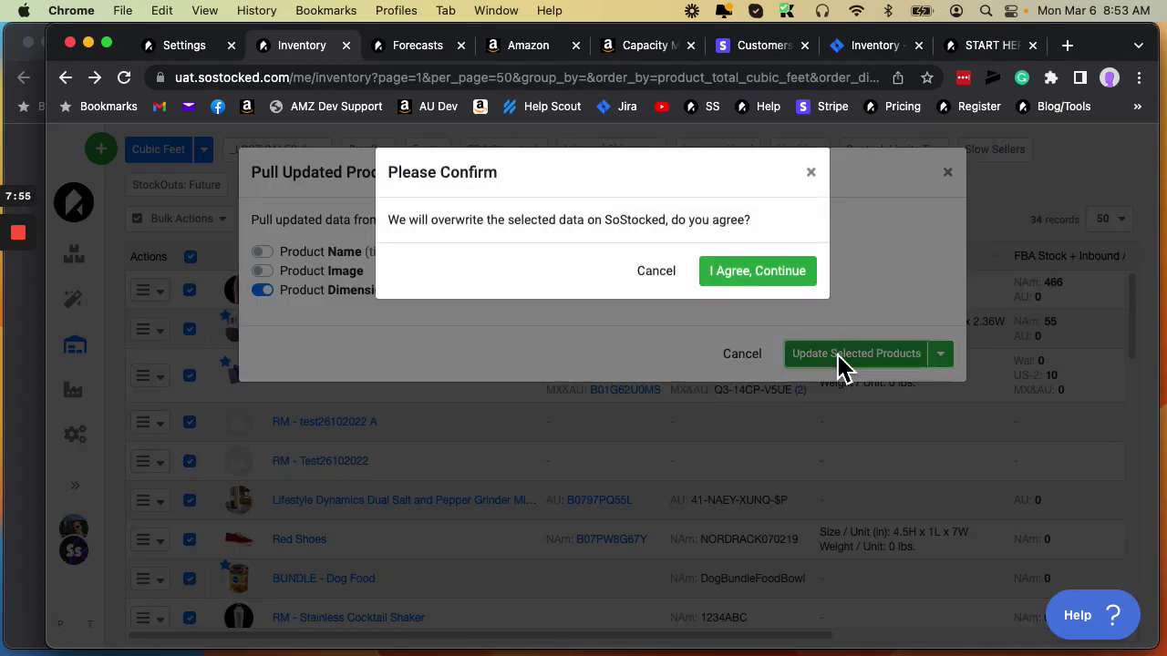
click(773, 276)
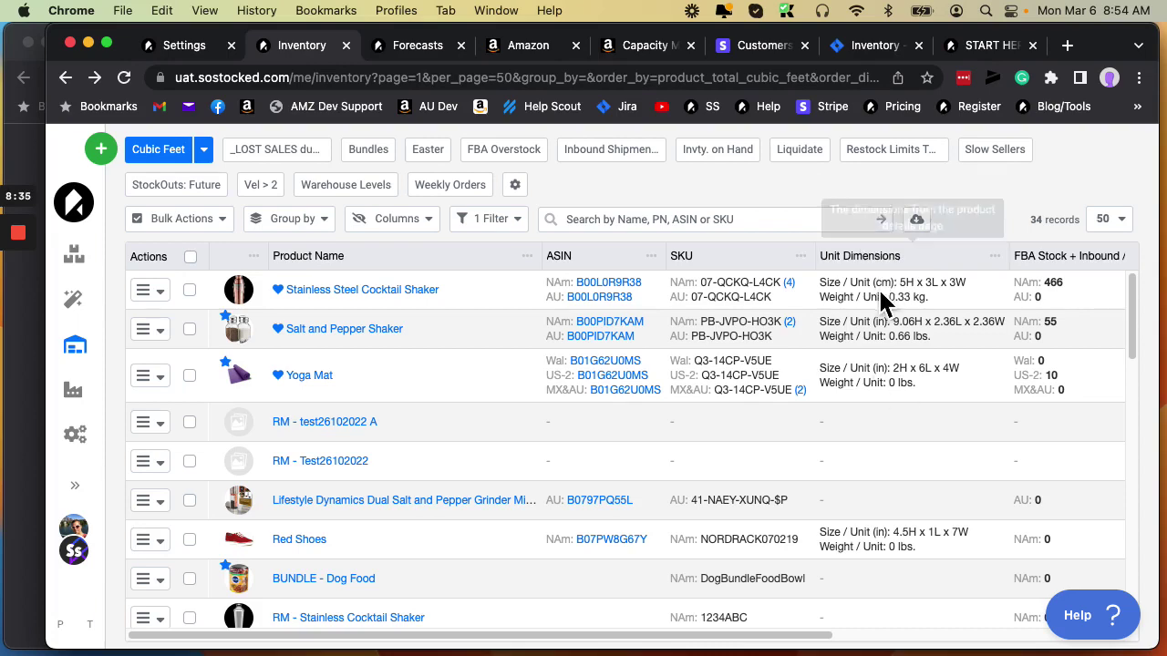
scroll(880, 315, down, 15)
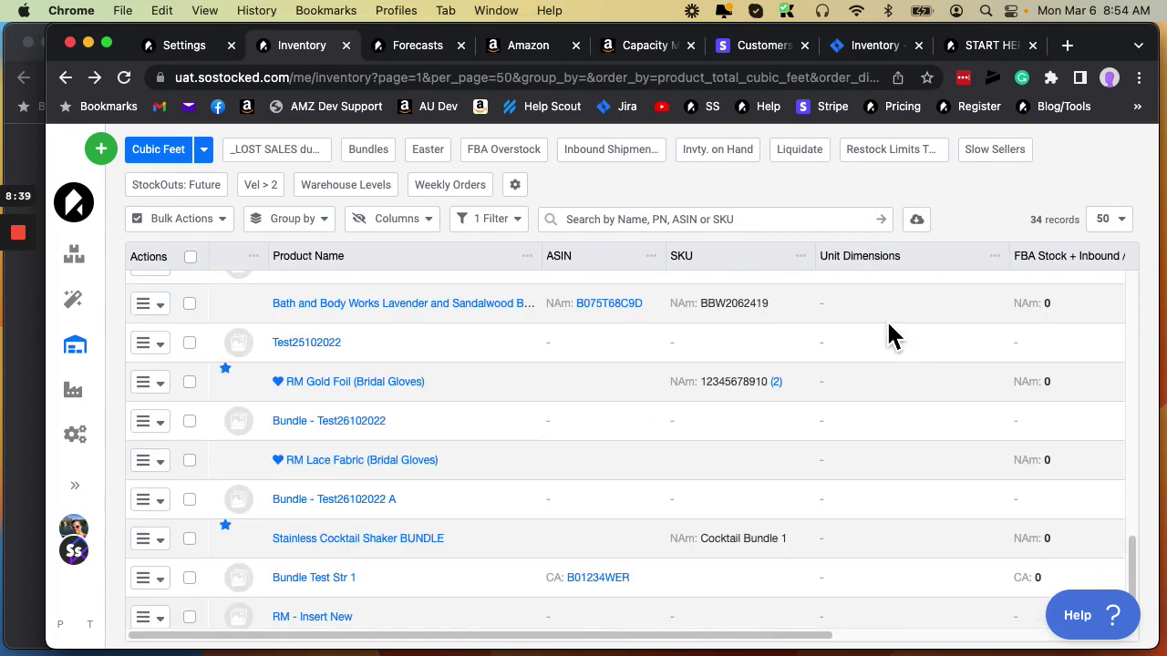
scroll(917, 386, up, 5)
scroll(919, 386, down, 4)
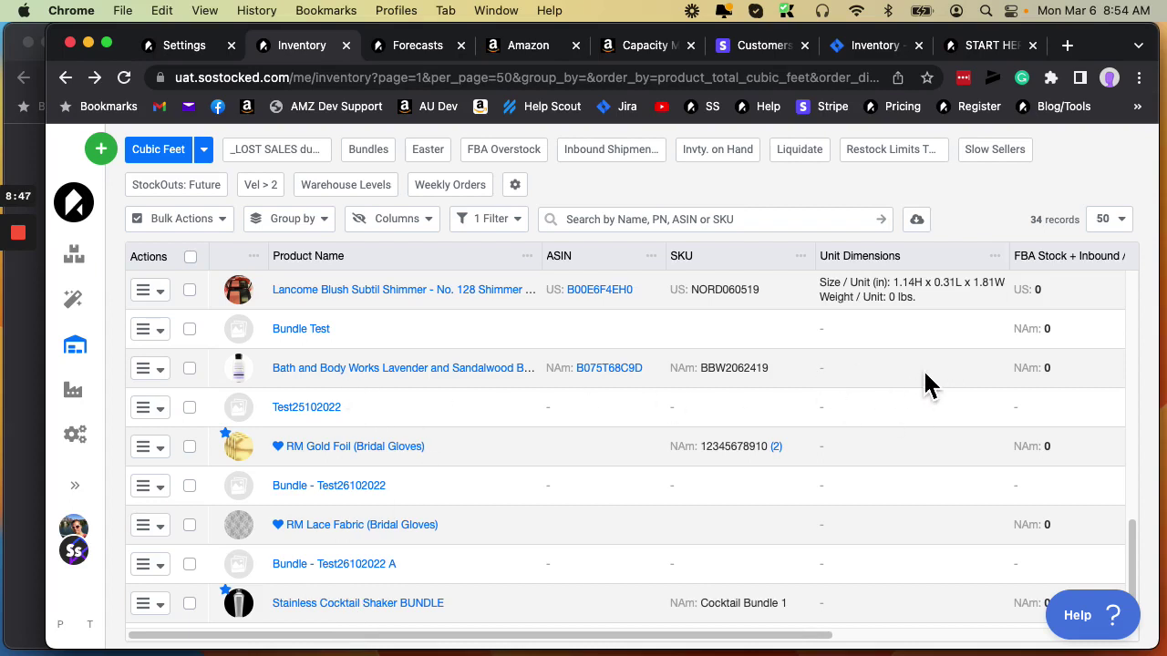
scroll(876, 383, up, 2)
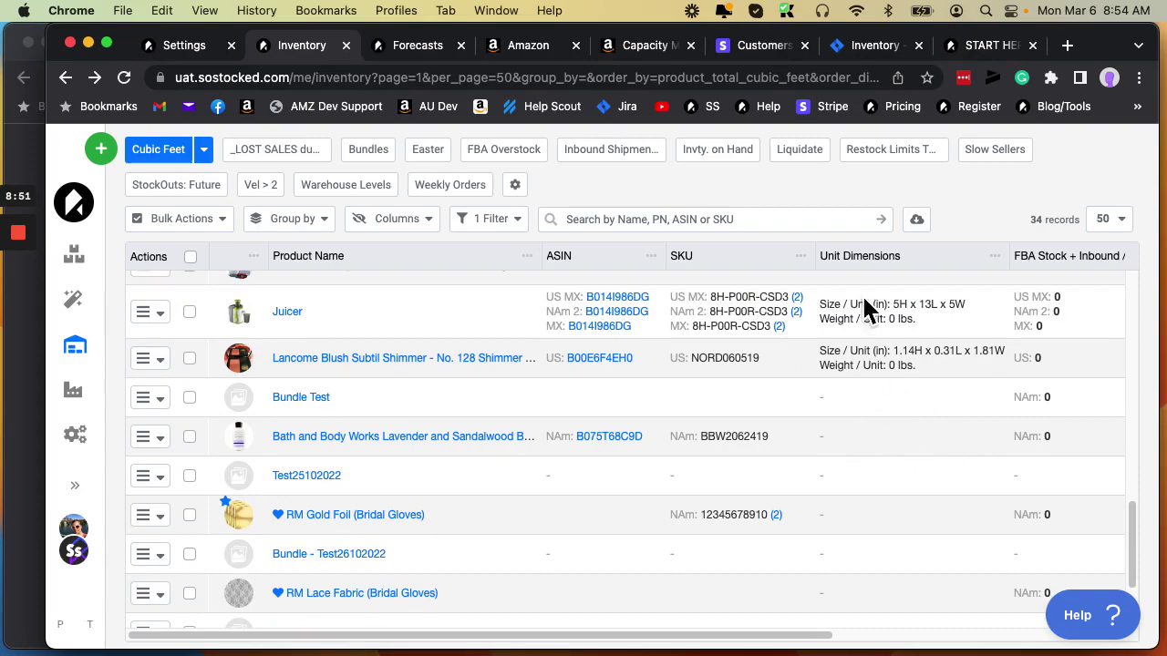
scroll(888, 490, up, 6)
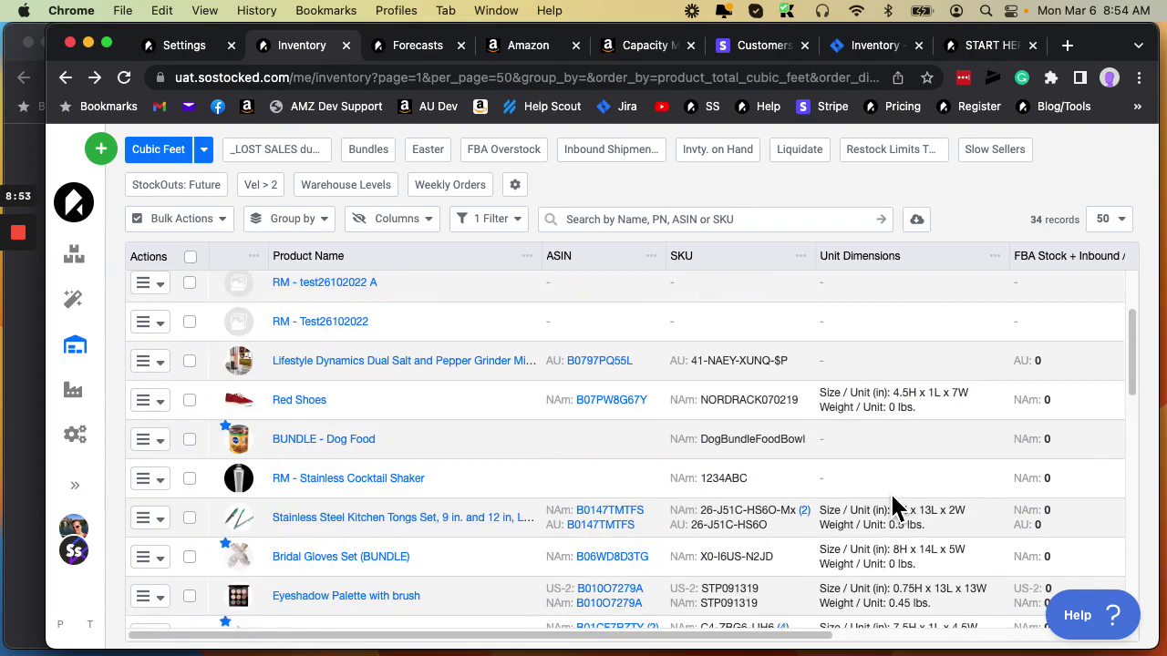
scroll(891, 506, up, 3)
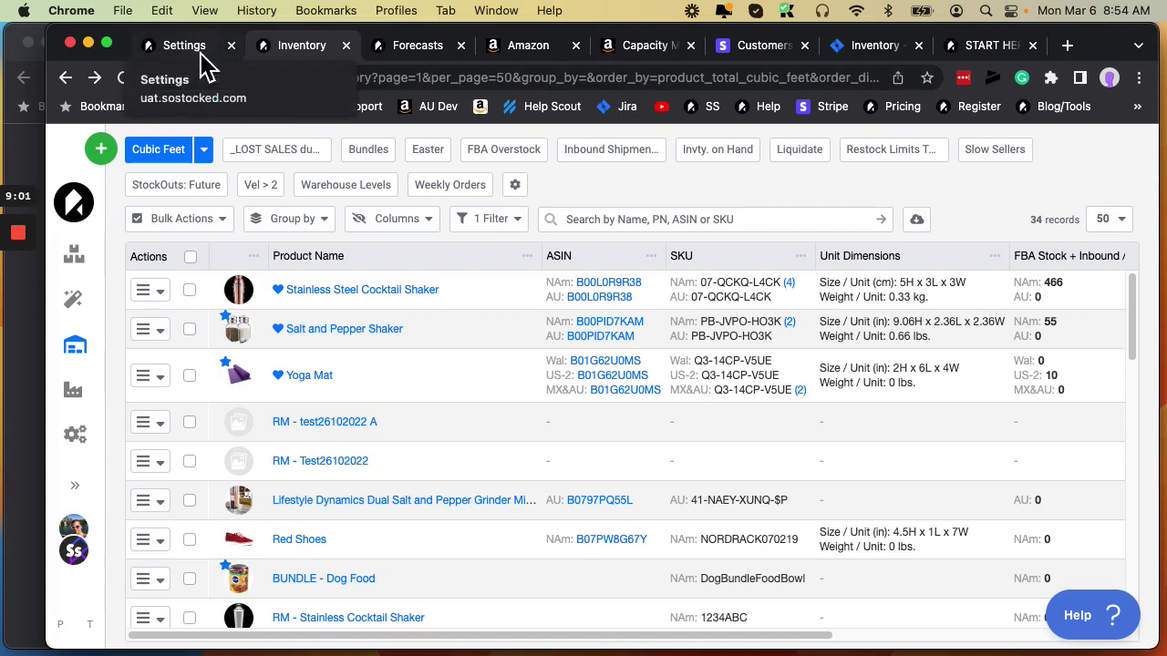
Dismiss the token warnings and reach the Amazon store reconnection page from Settings
click(95, 453)
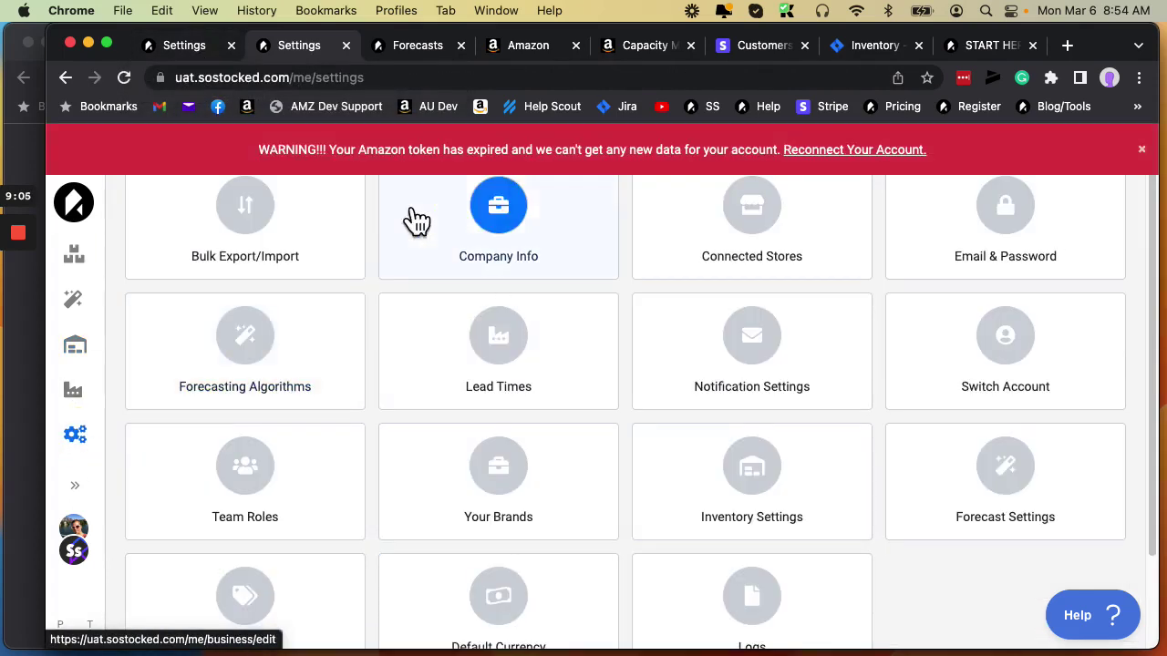
click(1143, 148)
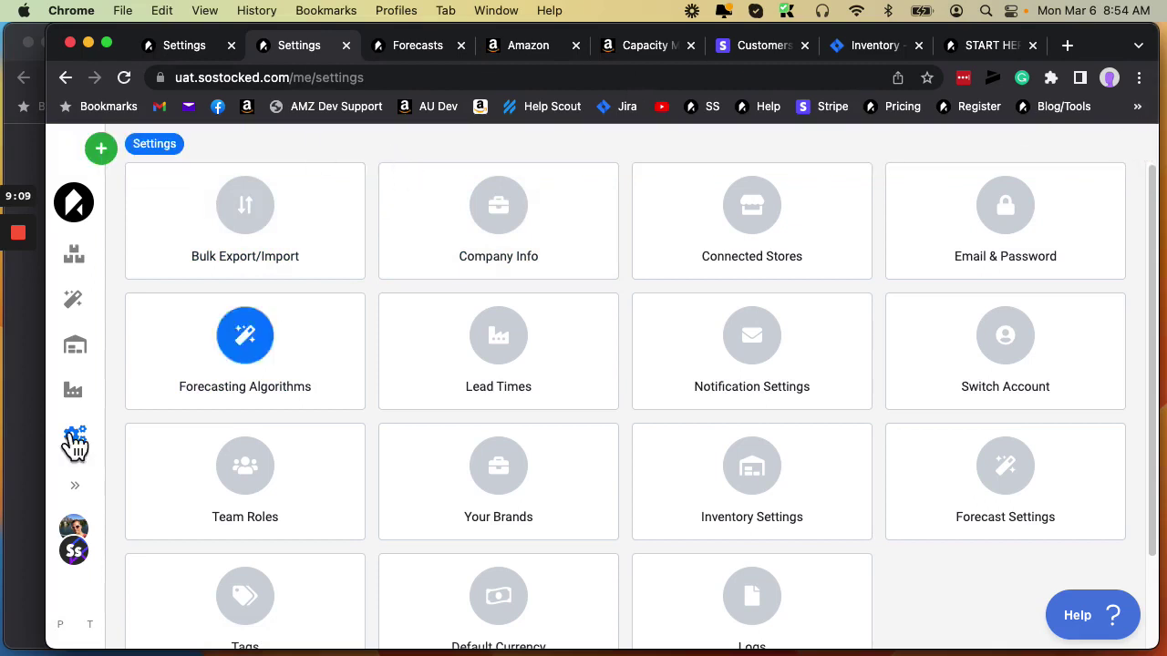
click(252, 251)
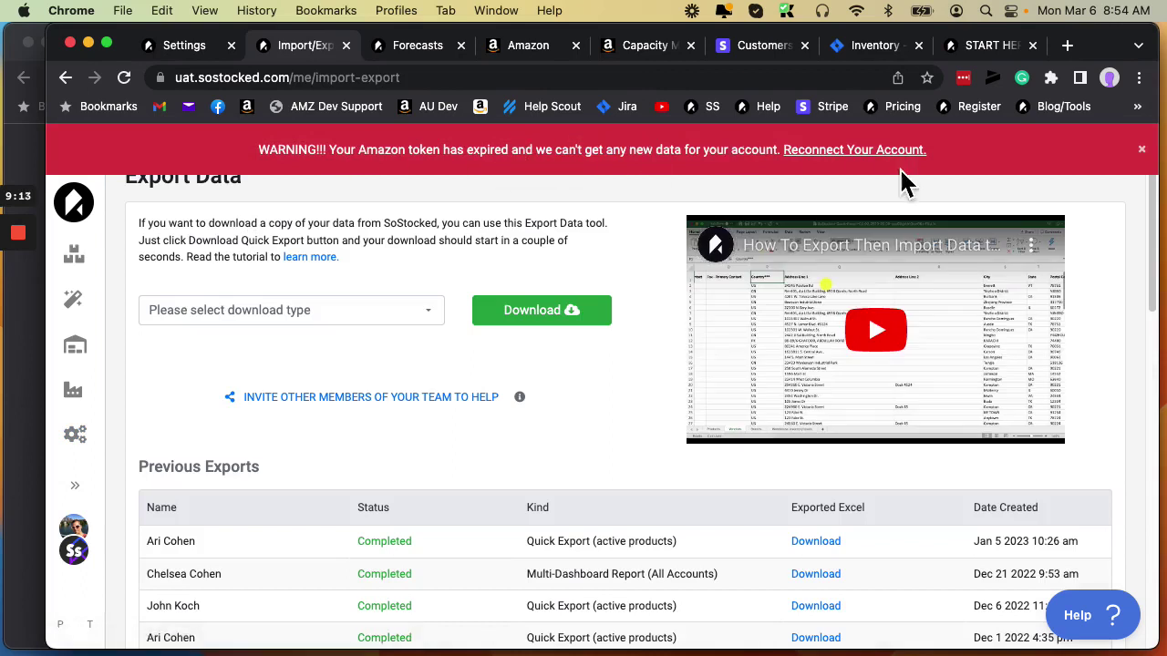
click(1142, 149)
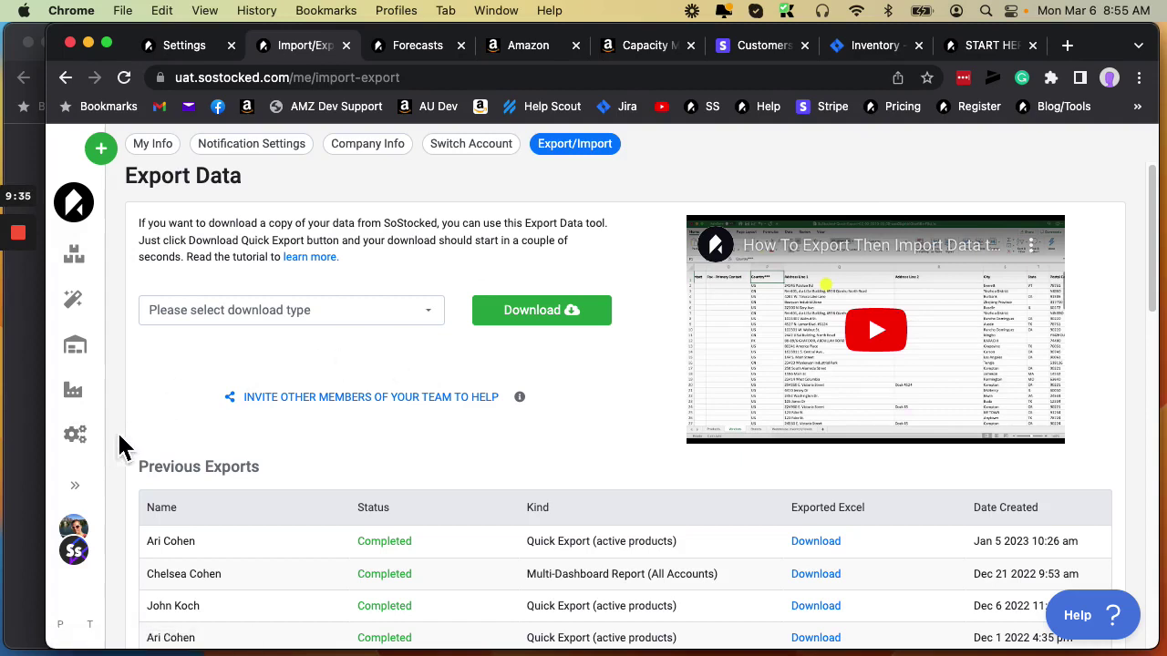
click(78, 435)
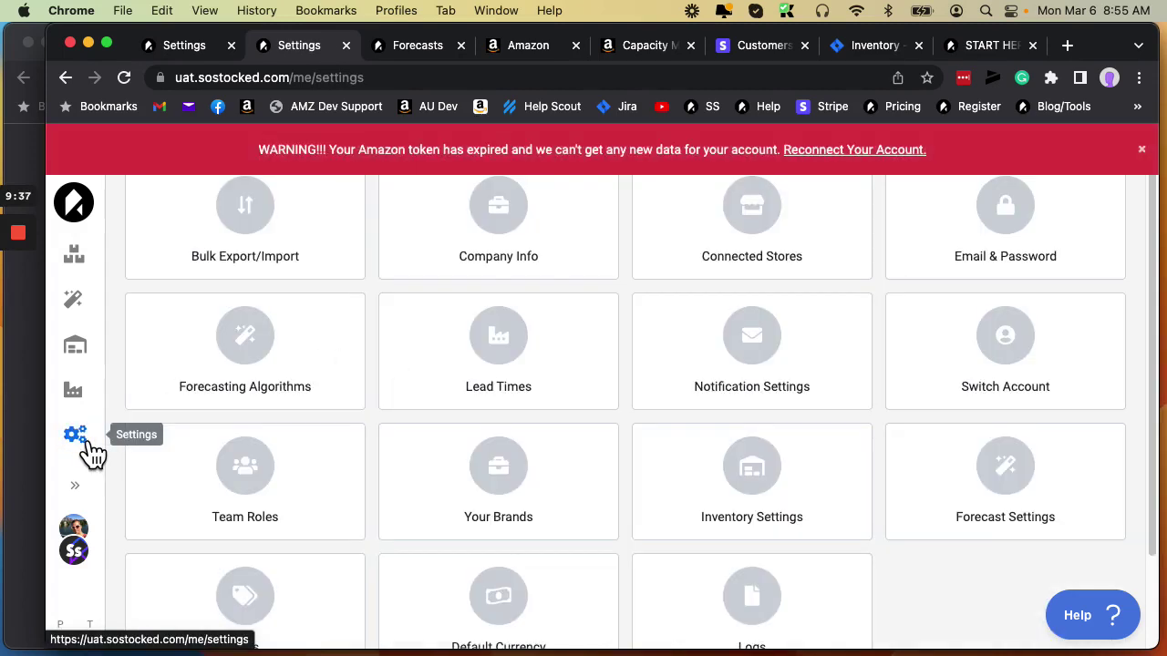
click(871, 162)
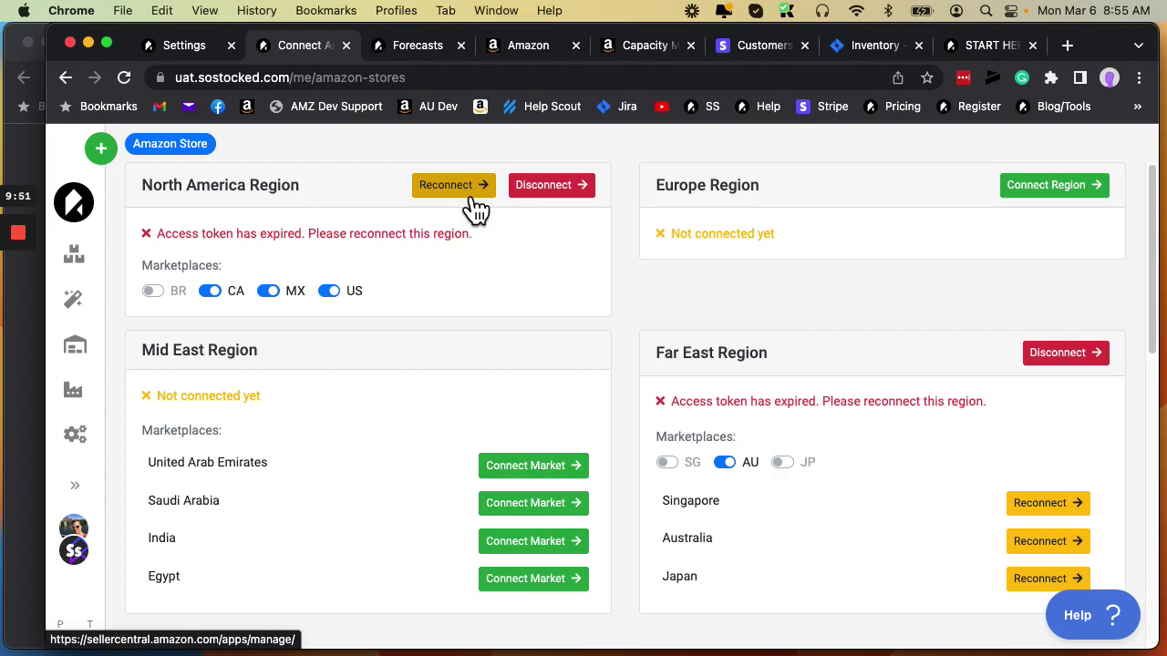
Dismiss the double-counted inventory and expired token warnings and show SoStocked's inventory list
click(415, 47)
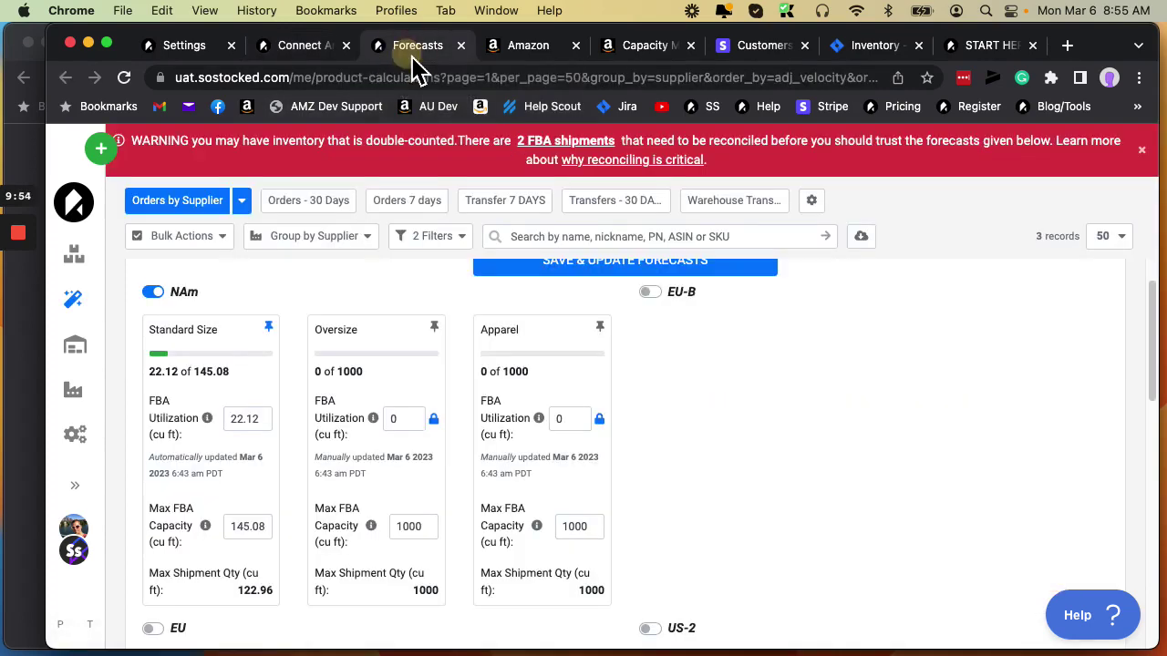
click(1141, 151)
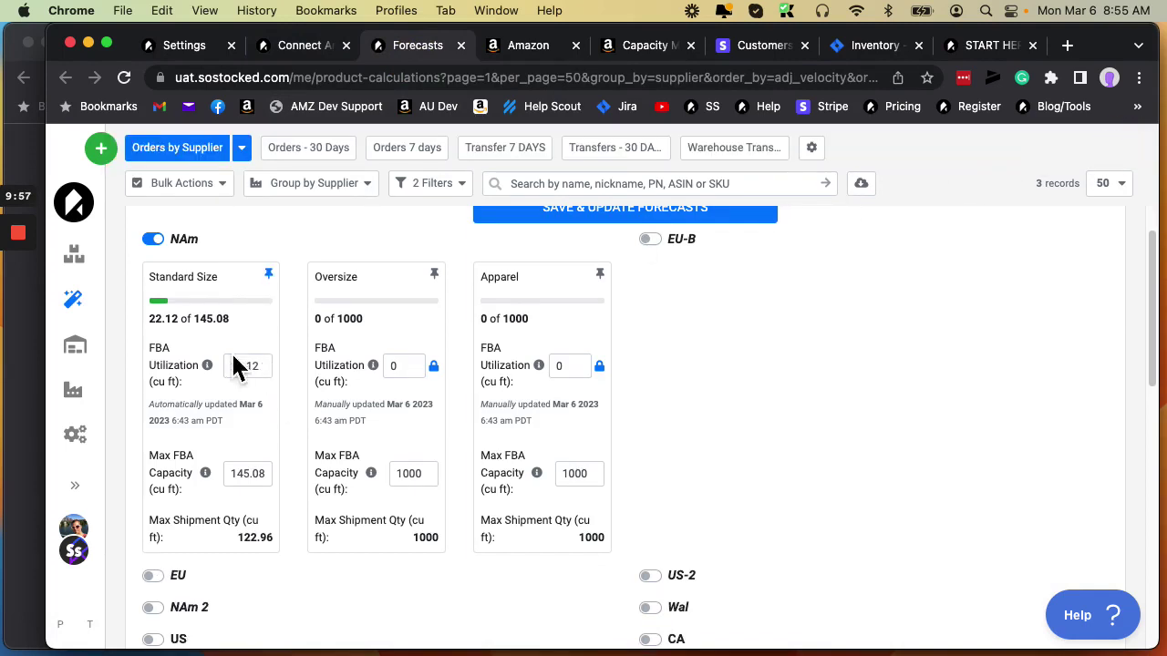
click(191, 50)
click(80, 354)
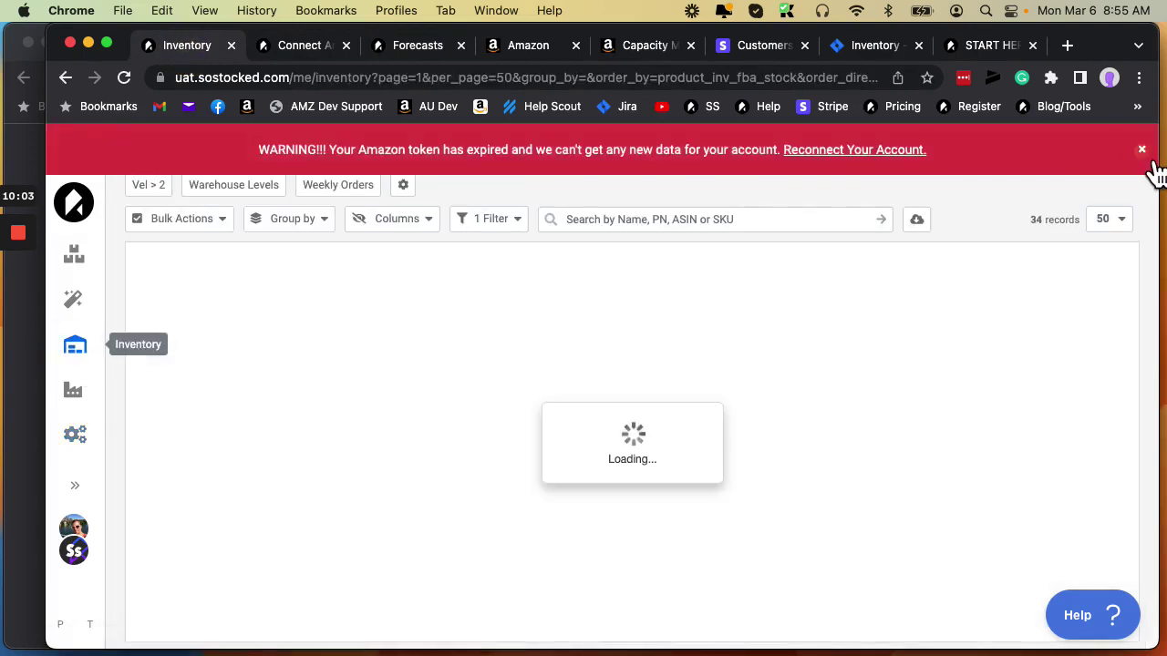
click(1141, 151)
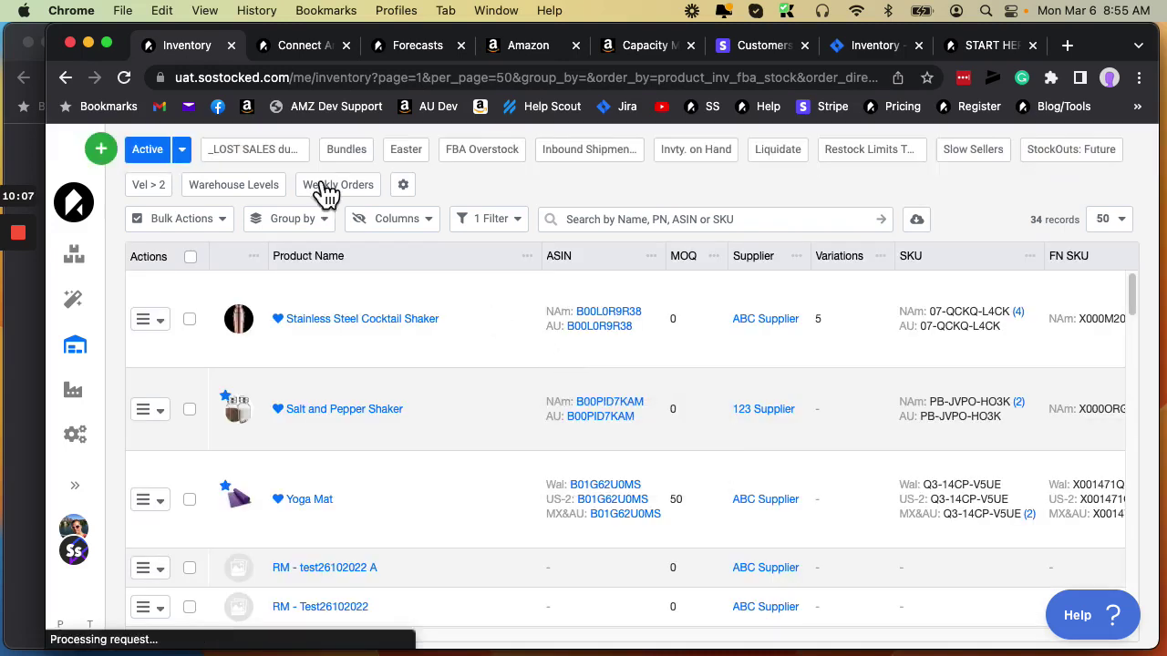
Apply the Cubic Feet saved view, check its 6.61 cubic-feet total, and return to Forecasts
click(182, 153)
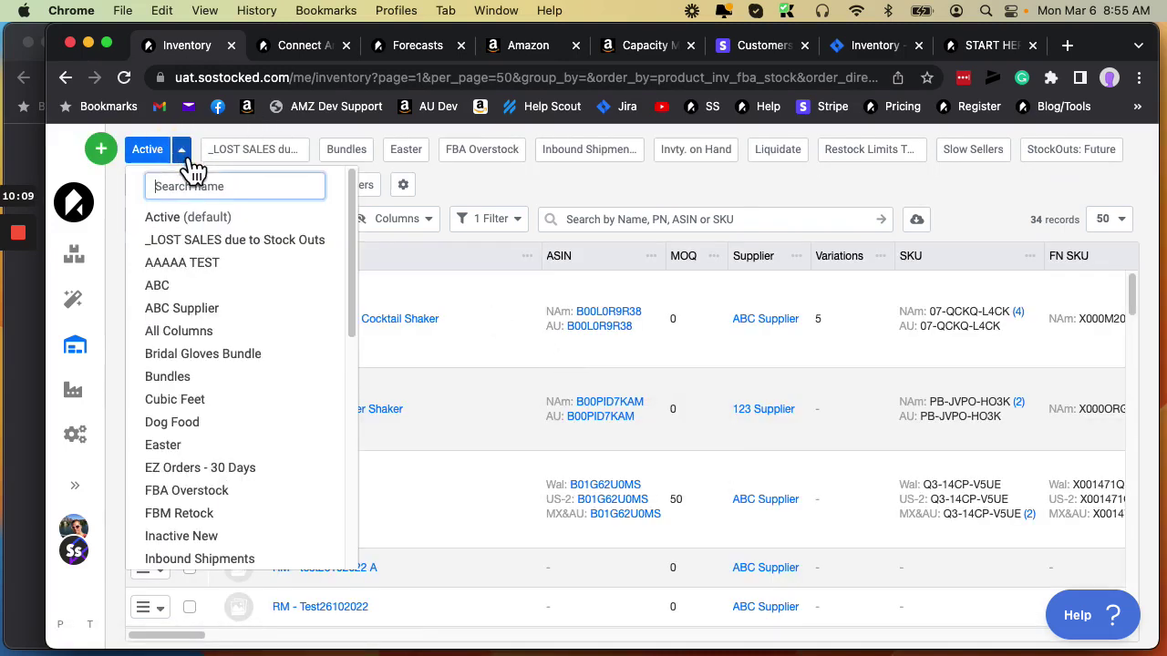
click(187, 401)
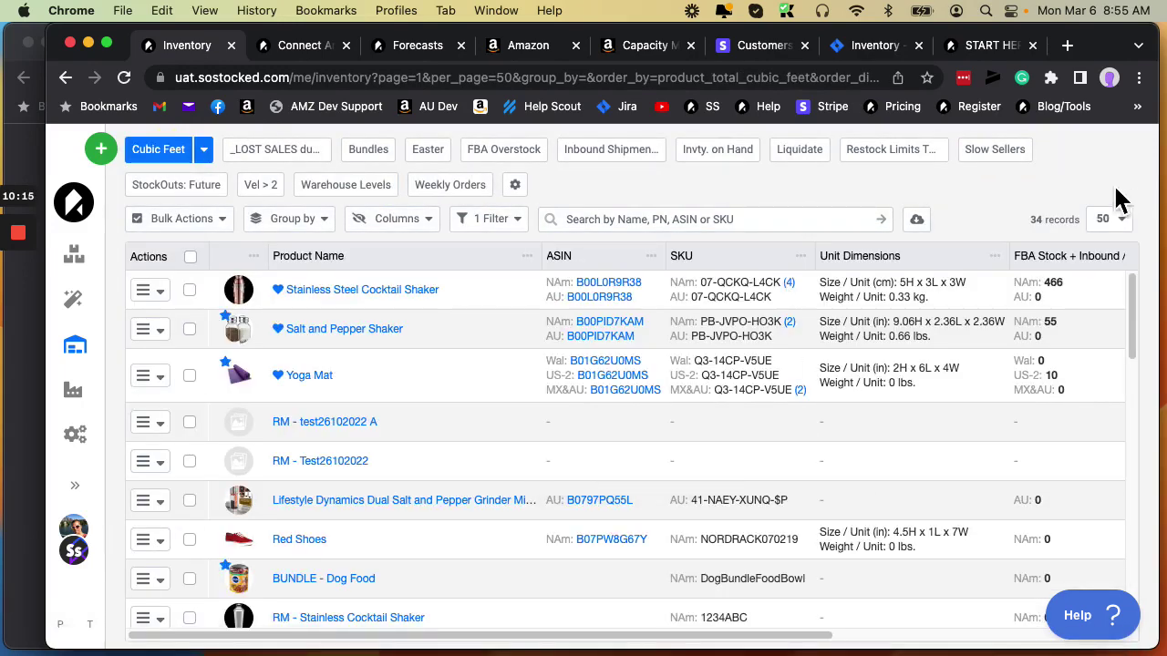
drag(700, 636, 1018, 631)
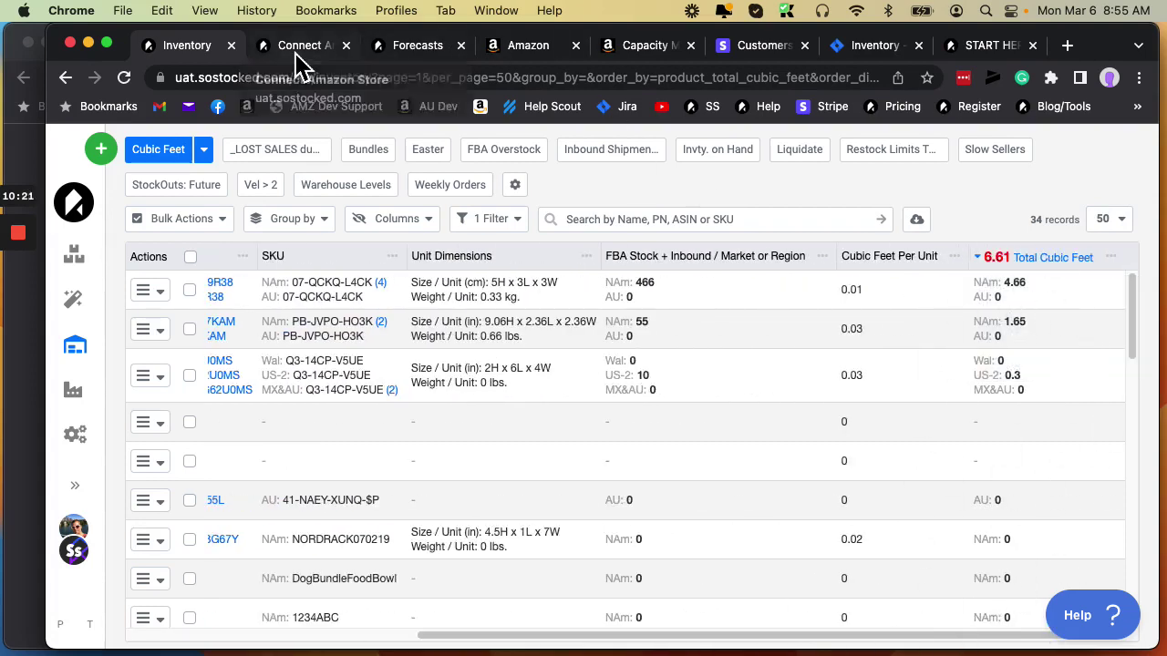
click(406, 46)
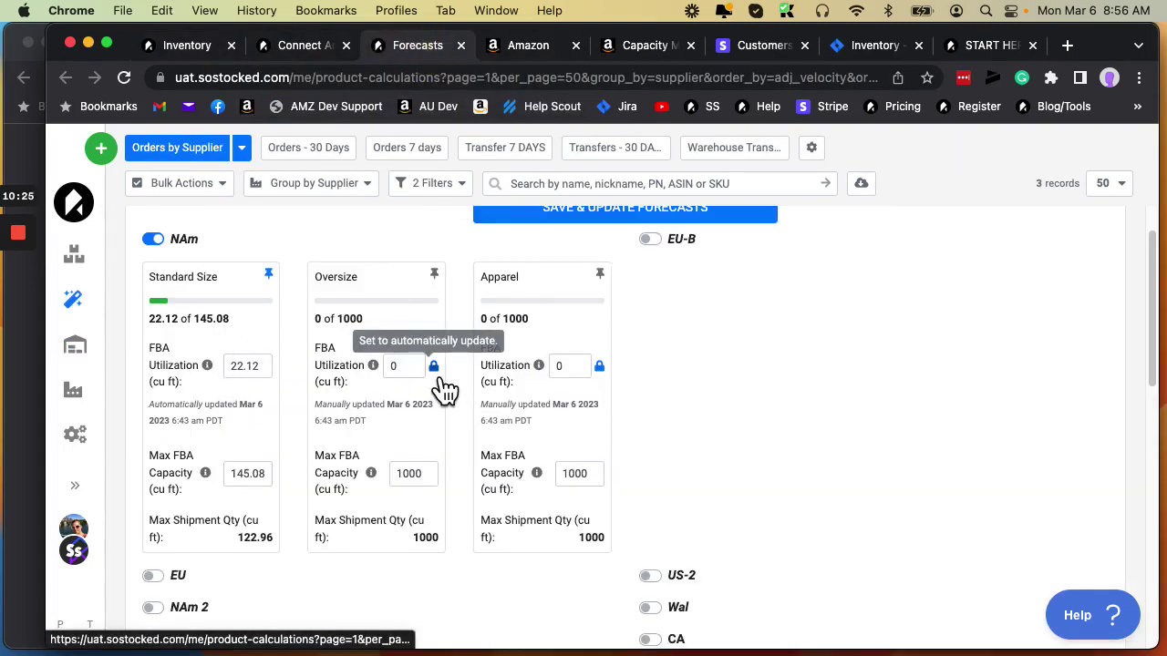
click(533, 48)
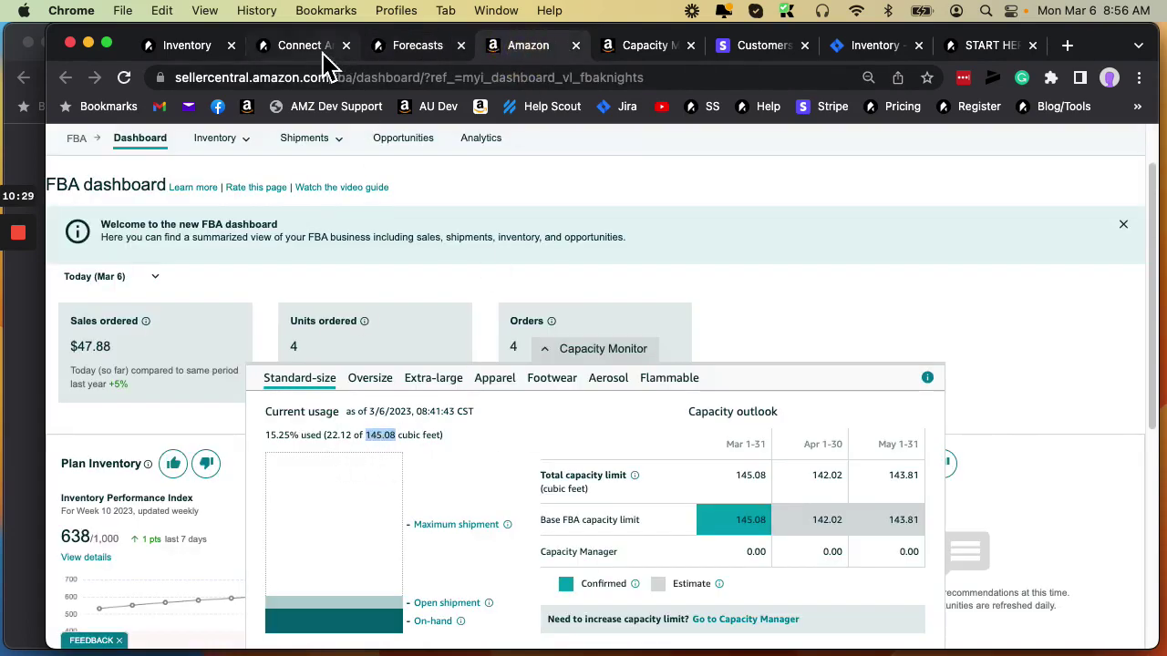
click(429, 46)
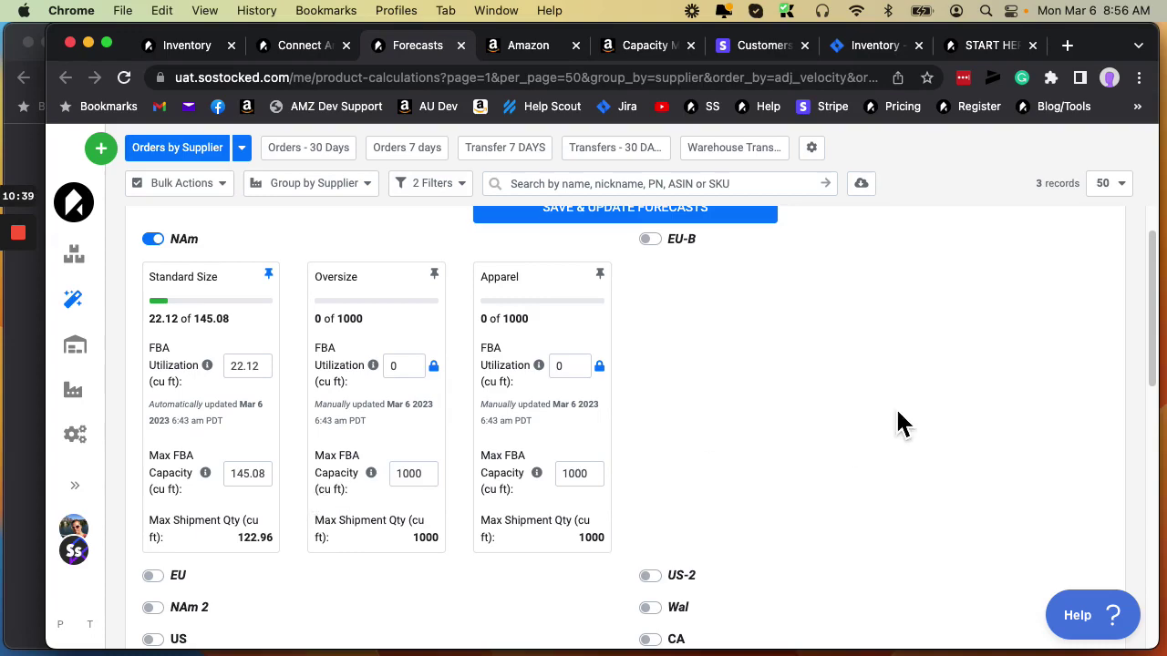
Collapse the Capacity Manager to reveal the ABC Supplier rows with velocities 70, 70 and 12
scroll(899, 415, up, 2)
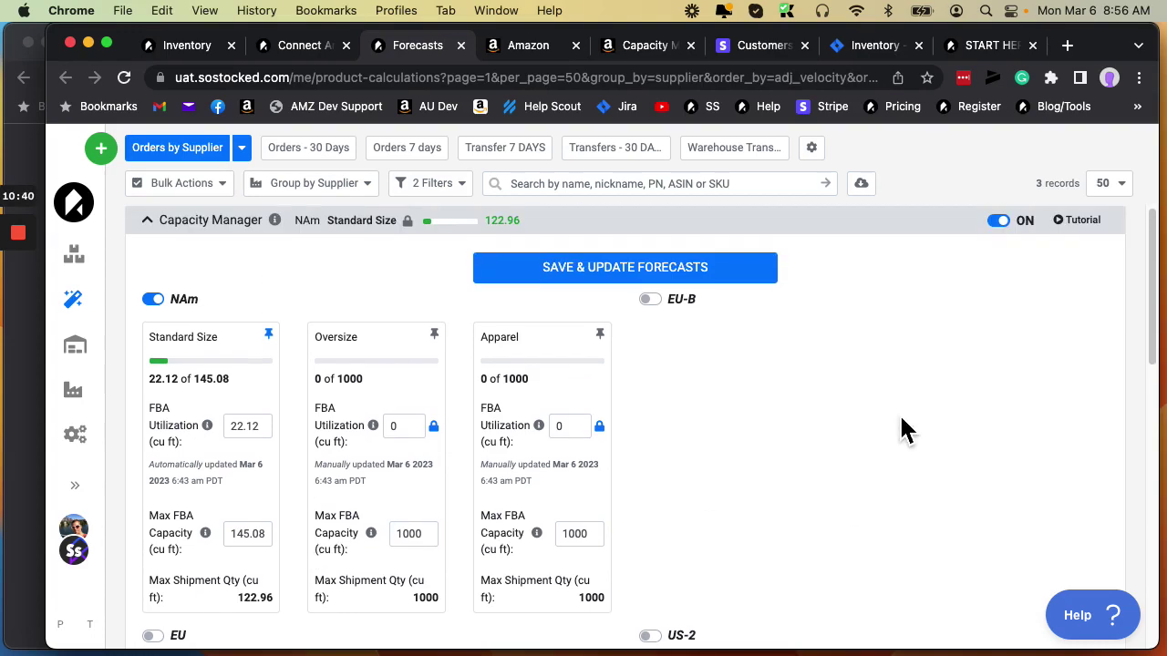
click(772, 239)
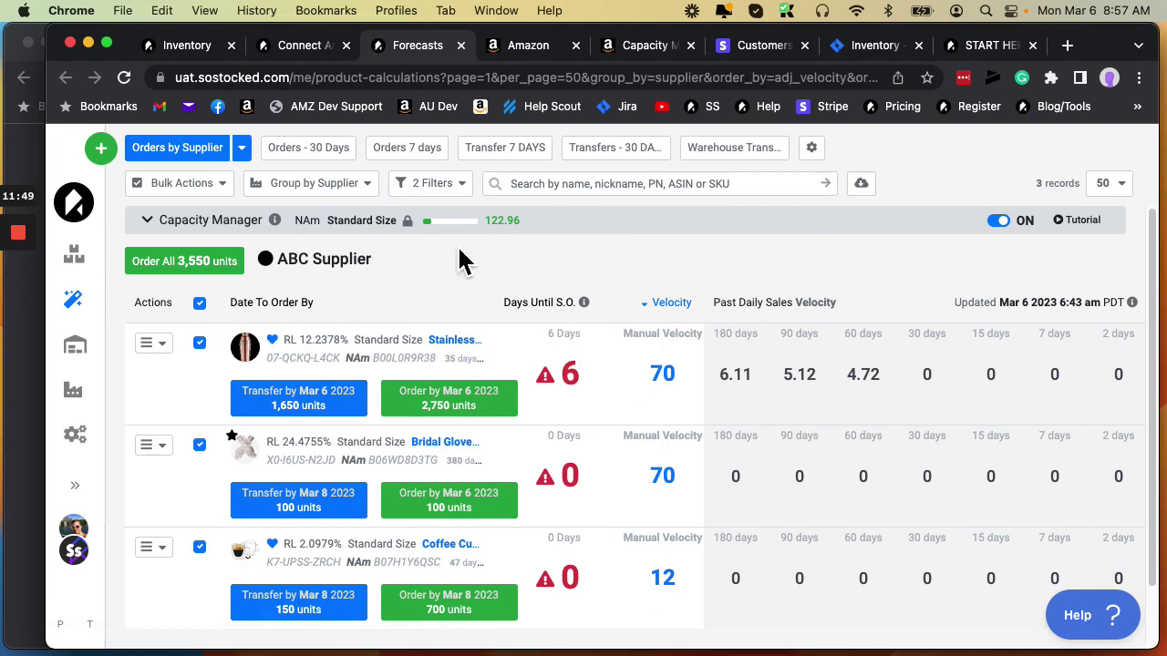
Expand the first product, keep its As needed order schedule unchanged, and collapse Past Sales On Amazon
click(563, 385)
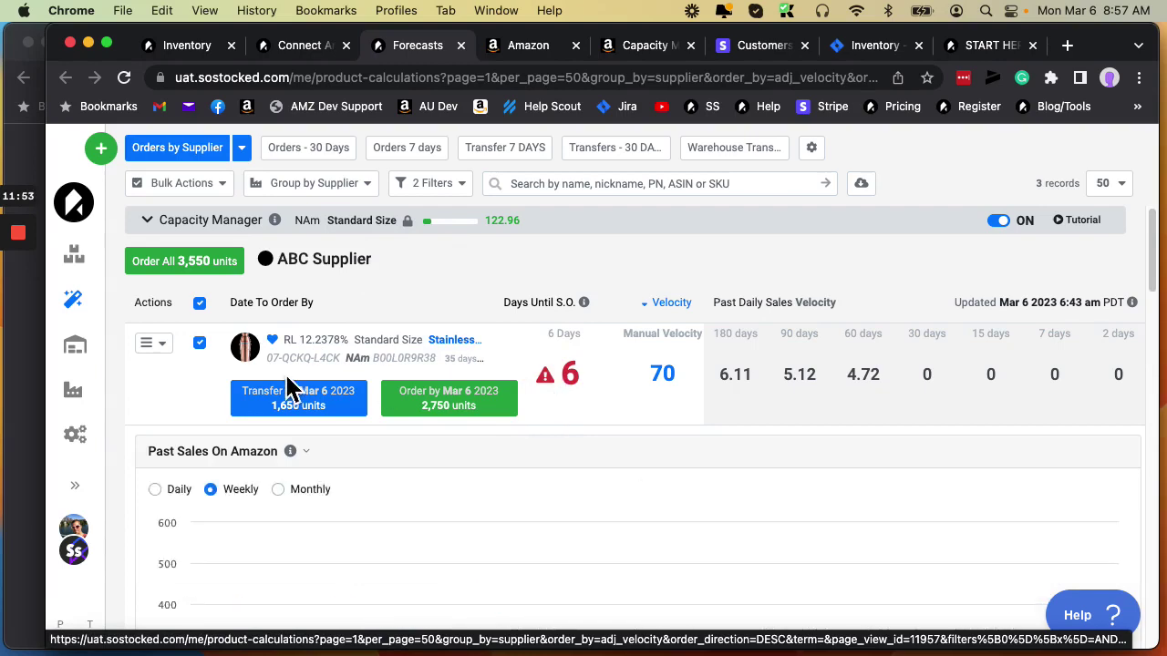
scroll(290, 387, down, 10)
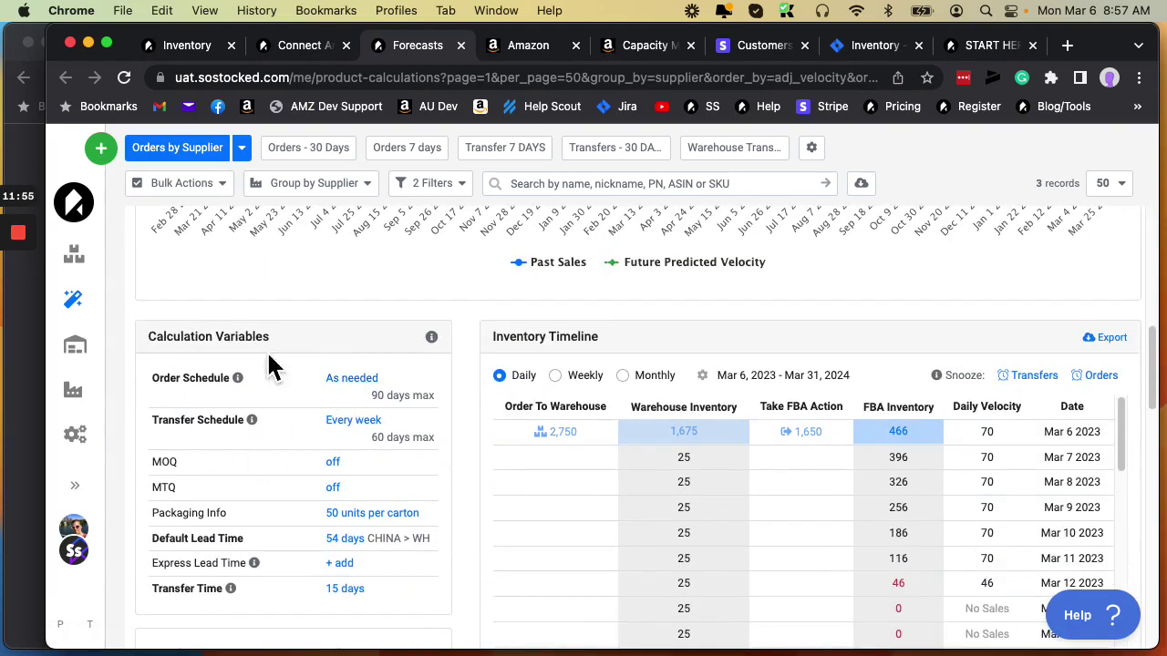
click(354, 385)
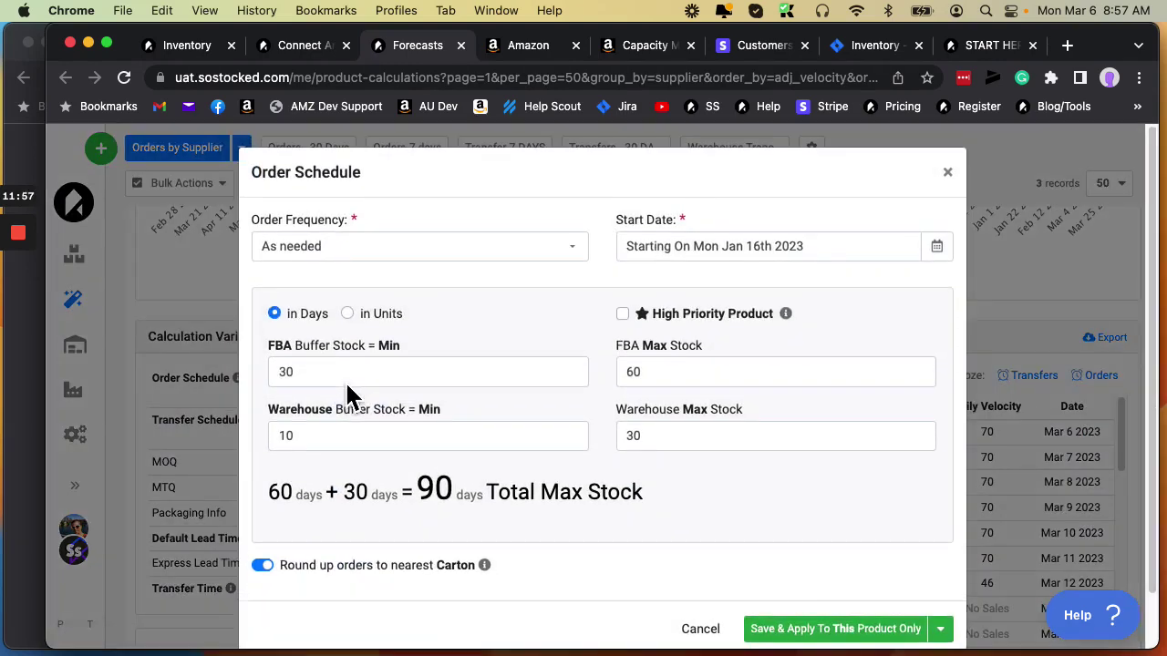
click(626, 318)
click(637, 319)
click(948, 173)
scroll(511, 451, up, 7)
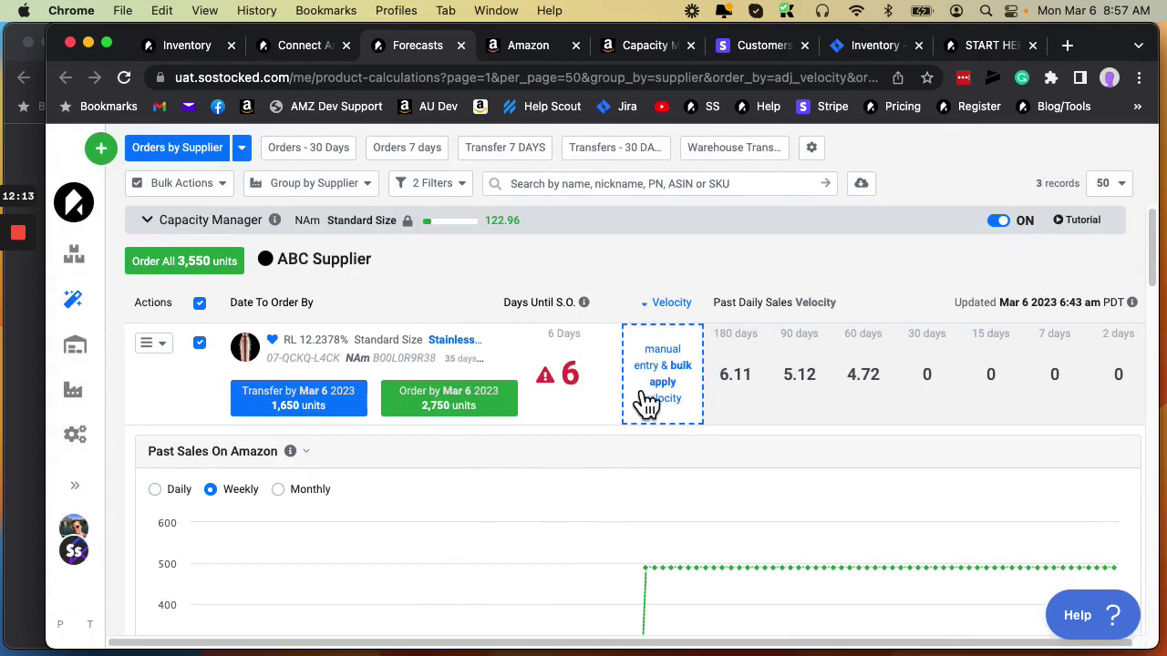
click(306, 452)
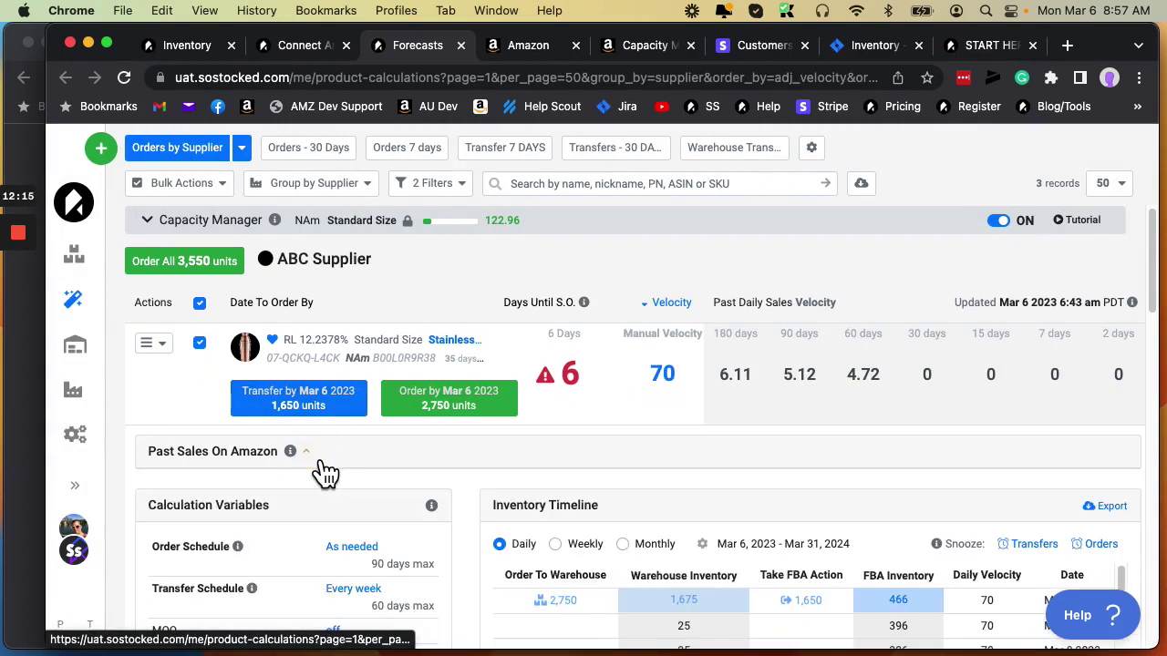